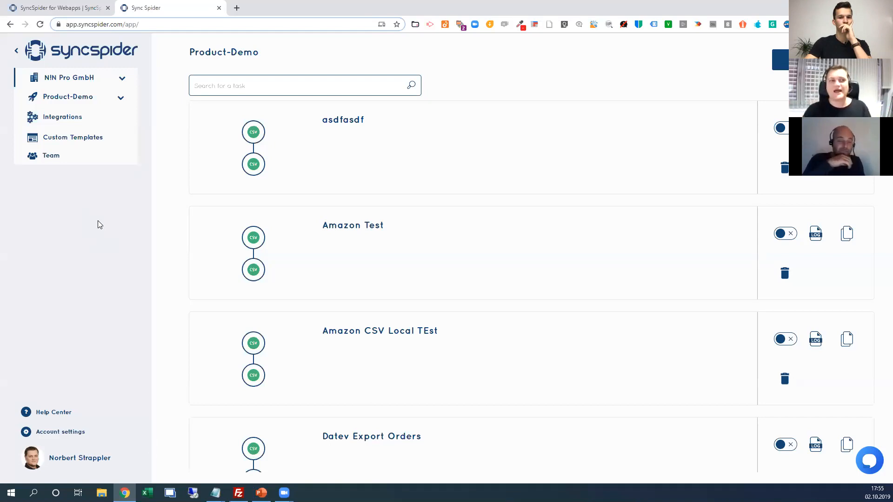
- Browse the company list, including the sub-companies grouped under each company
{"action": "left_click", "coordinate": [89, 79]}
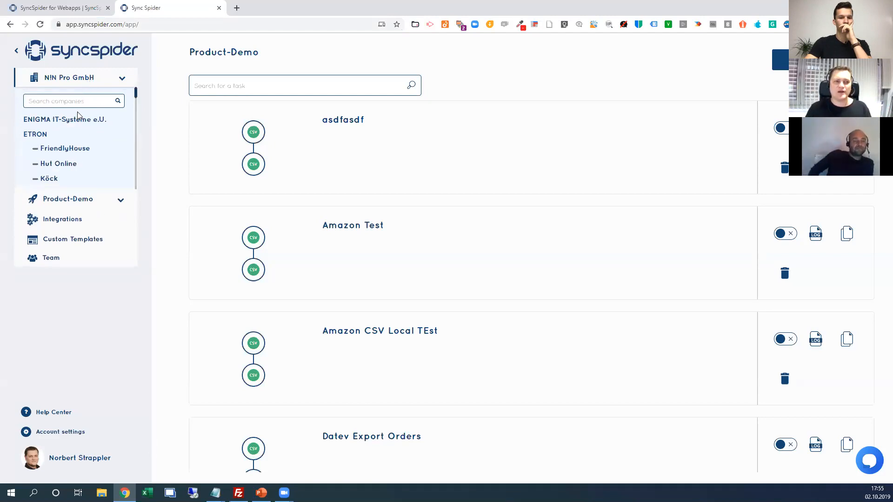
{"action": "scroll", "coordinate": [75, 135], "scroll_direction": "down", "scroll_amount": 10}
{"action": "scroll", "coordinate": [74, 153], "scroll_direction": "down", "scroll_amount": 12}
{"action": "scroll", "coordinate": [72, 163], "scroll_direction": "up", "scroll_amount": 20}
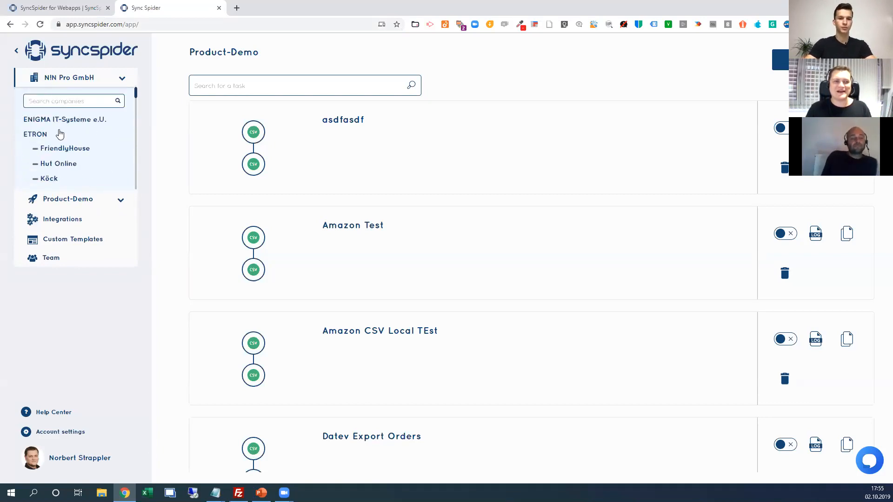
{"action": "scroll", "coordinate": [61, 123], "scroll_direction": "down", "scroll_amount": 8}
{"action": "scroll", "coordinate": [68, 127], "scroll_direction": "down", "scroll_amount": 15}
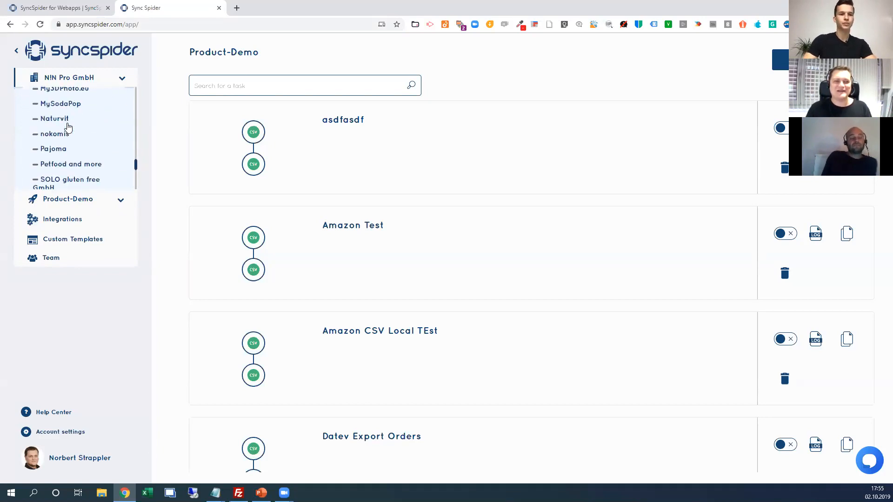
{"action": "scroll", "coordinate": [68, 126], "scroll_direction": "up", "scroll_amount": 12}
{"action": "scroll", "coordinate": [68, 126], "scroll_direction": "up", "scroll_amount": 6}
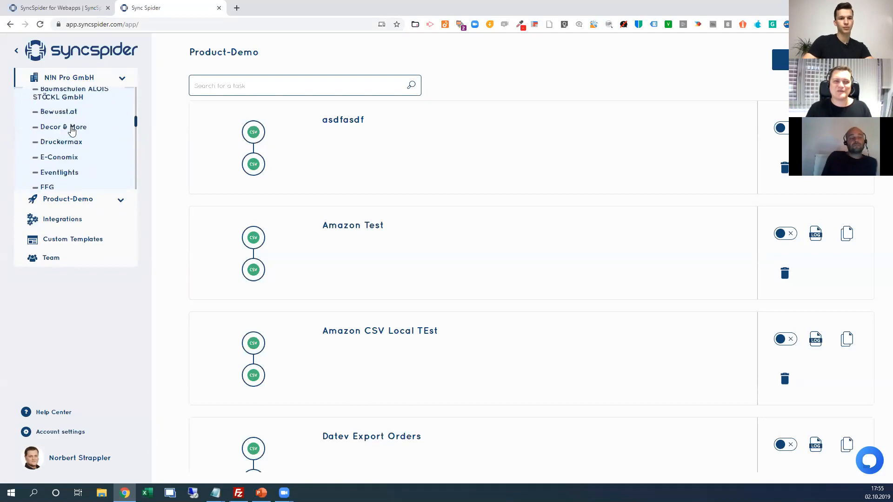
{"action": "left_click", "coordinate": [121, 82]}
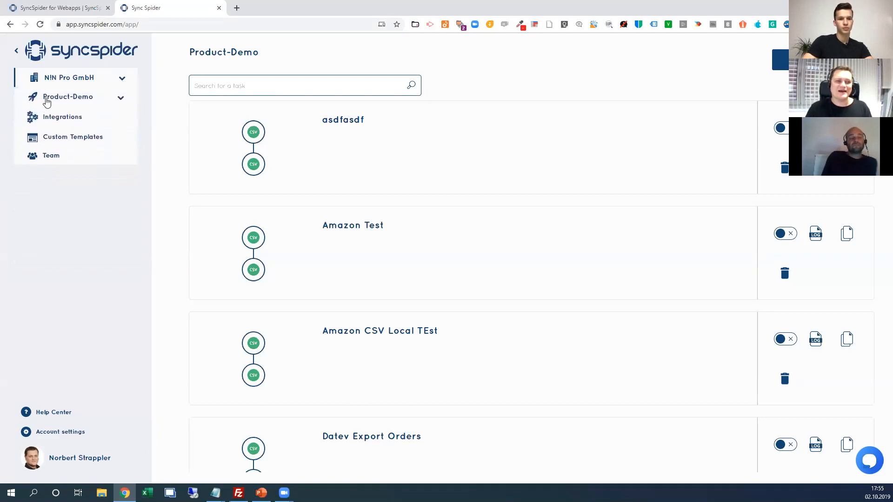
- View the projects of N!N Pro GmbH alongside the company list
{"action": "left_click", "coordinate": [81, 100]}
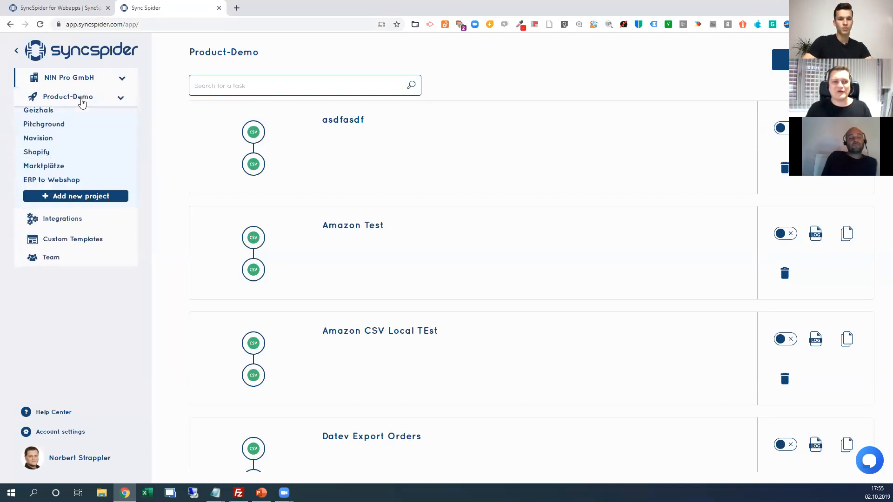
{"action": "left_click", "coordinate": [52, 82]}
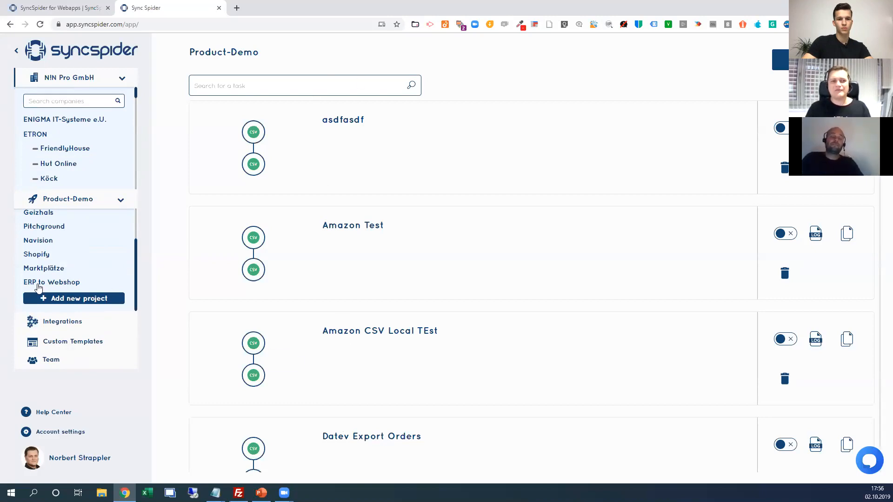
{"action": "left_click", "coordinate": [90, 208]}
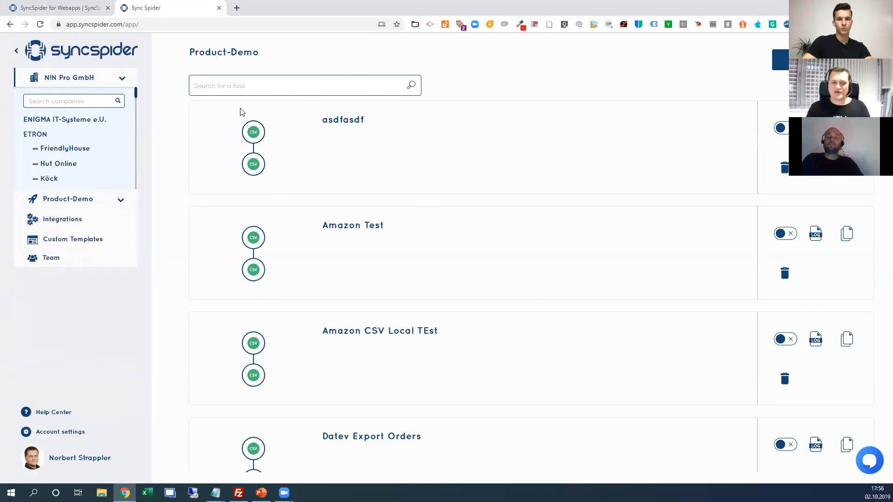
- Search the Product-Demo tasks for "amazon", look through the matches and clear the search
{"action": "left_click", "coordinate": [282, 89]}
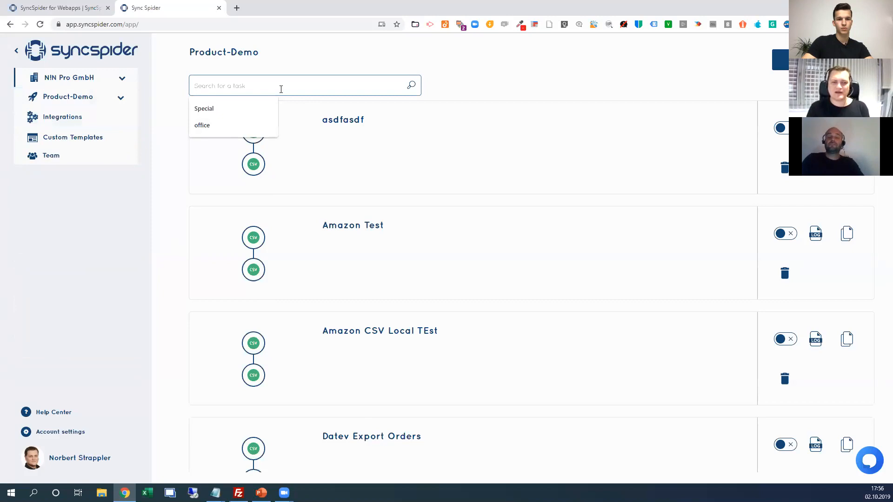
{"action": "type", "text": "amazon"}
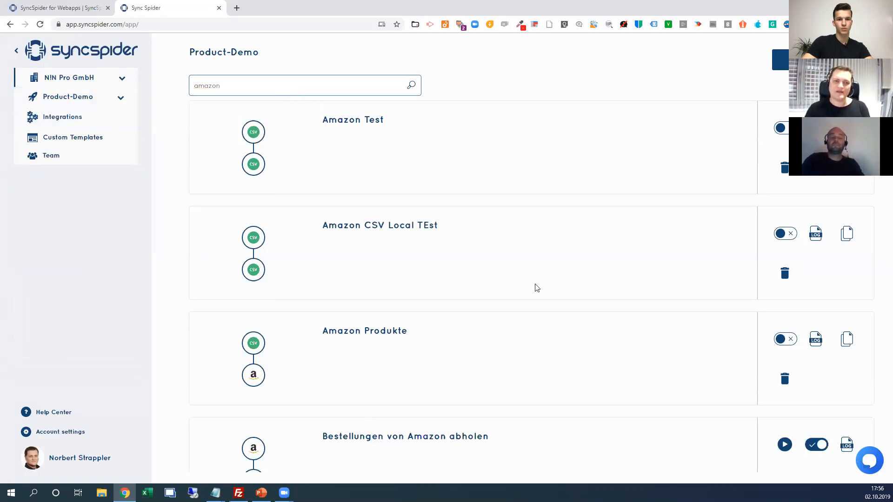
{"action": "scroll", "coordinate": [545, 335], "scroll_direction": "down", "scroll_amount": 4}
{"action": "scroll", "coordinate": [557, 400], "scroll_direction": "up", "scroll_amount": 4}
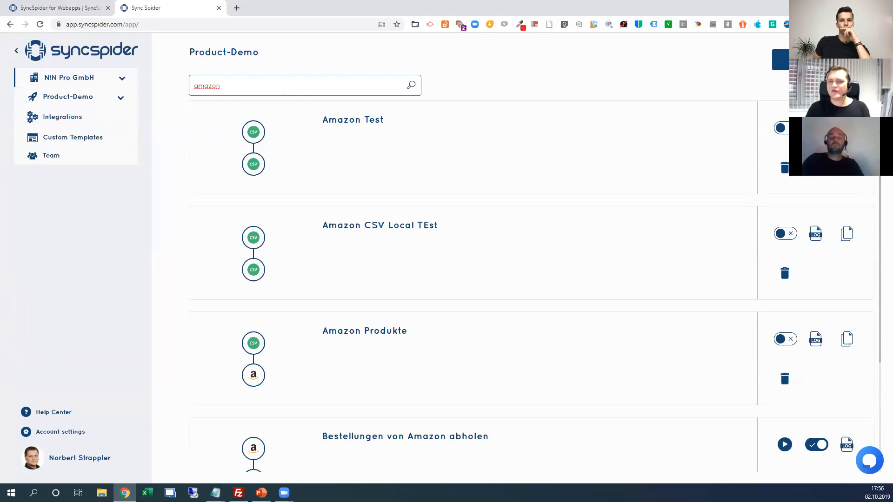
{"action": "left_click_drag", "start_coordinate": [263, 82], "coordinate": [138, 96]}
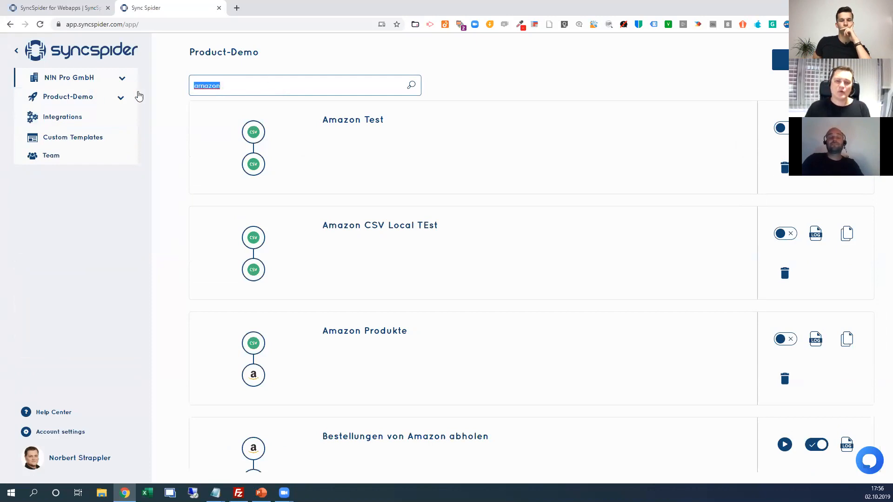
{"action": "key", "text": "BackSpace"}
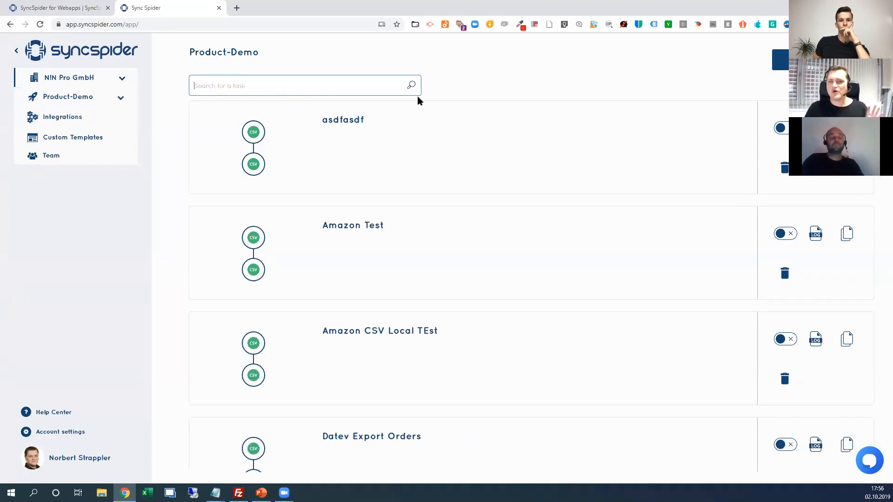
- Create a new task in Product-Demo and look through the existing and addable source integrations
{"action": "left_click", "coordinate": [820, 59]}
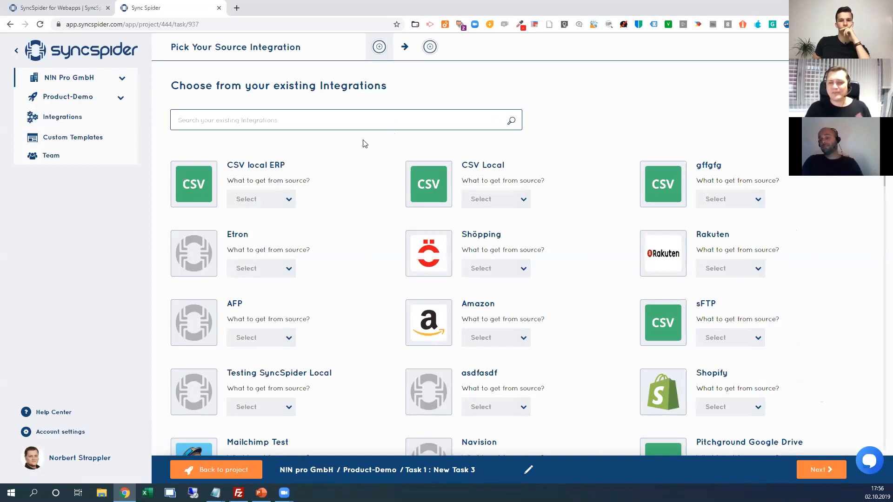
{"action": "left_click_drag", "start_coordinate": [193, 86], "coordinate": [365, 124]}
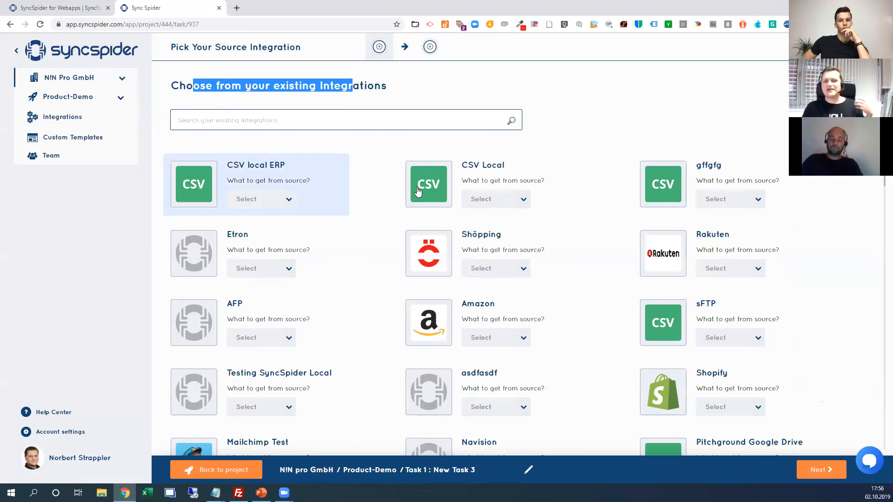
{"action": "scroll", "coordinate": [674, 253], "scroll_direction": "down", "scroll_amount": 8}
{"action": "scroll", "coordinate": [651, 279], "scroll_direction": "up", "scroll_amount": 3}
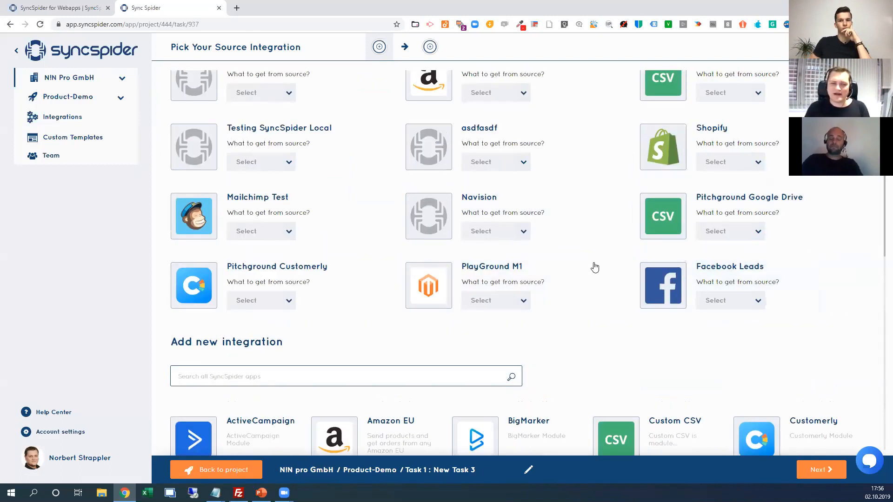
{"action": "scroll", "coordinate": [594, 262], "scroll_direction": "down", "scroll_amount": 7}
{"action": "scroll", "coordinate": [570, 249], "scroll_direction": "up", "scroll_amount": 5}
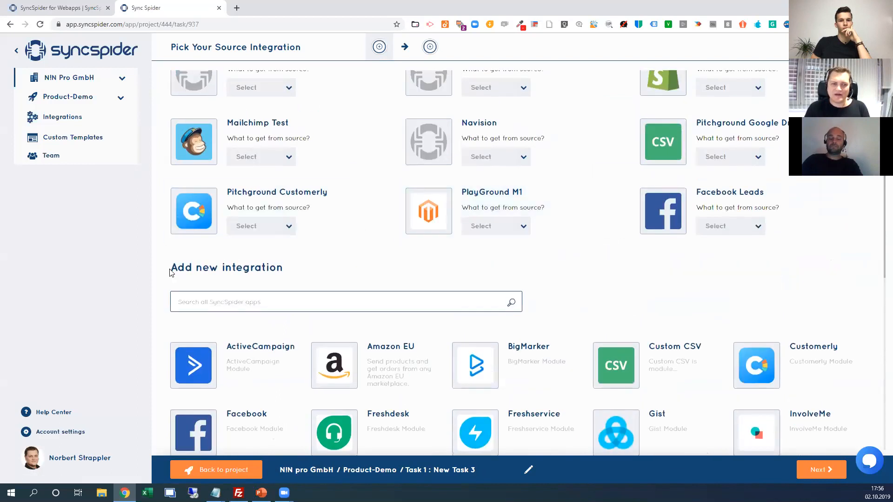
{"action": "left_click_drag", "start_coordinate": [170, 272], "coordinate": [279, 267]}
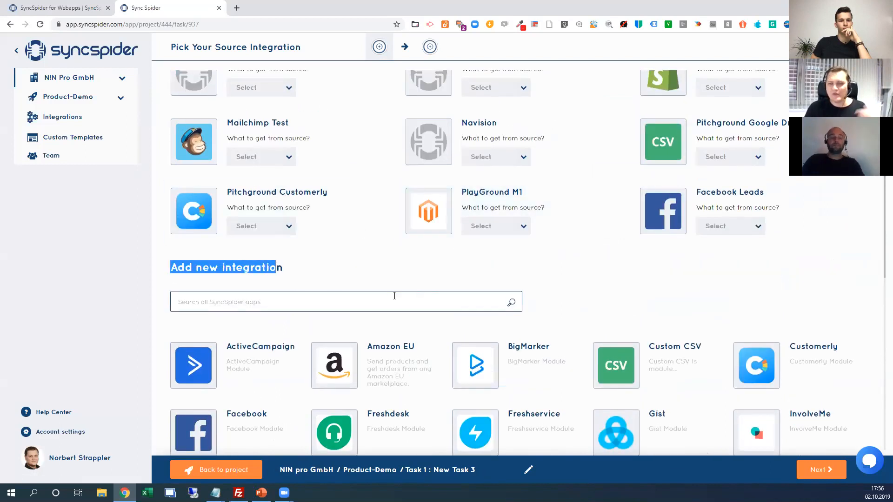
{"action": "scroll", "coordinate": [356, 270], "scroll_direction": "down", "scroll_amount": 3}
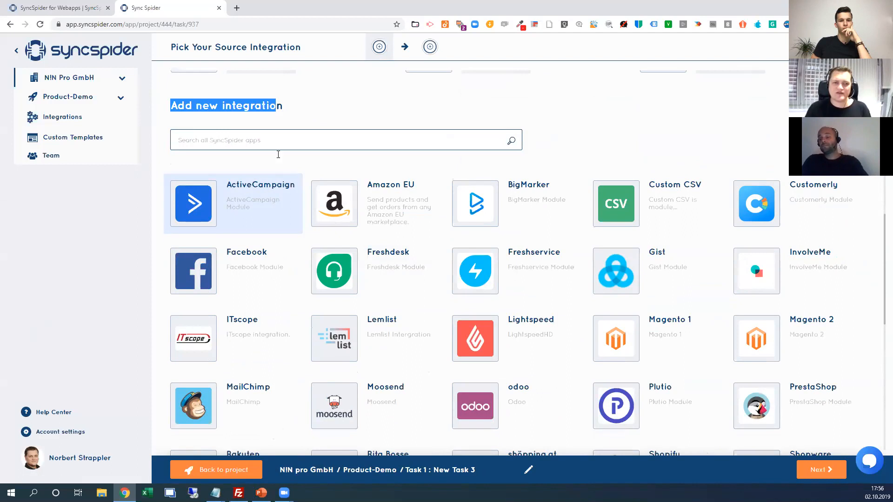
- Search the SyncSpider apps for "face" and start adding a new Facebook integration
{"action": "left_click", "coordinate": [274, 137]}
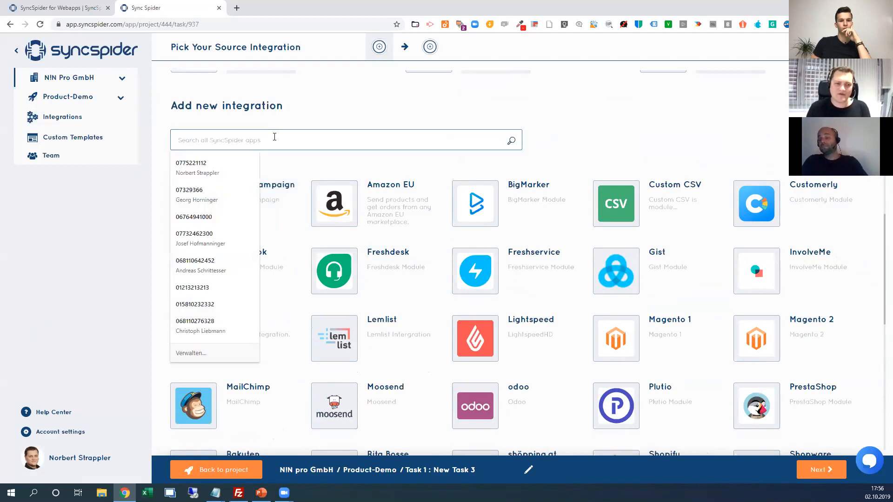
{"action": "type", "text": "mail"}
{"action": "key", "text": "BackSpace"}
{"action": "key", "text": "BackSpace"}
{"action": "key", "text": "BackSpace"}
{"action": "type", "text": "face"}
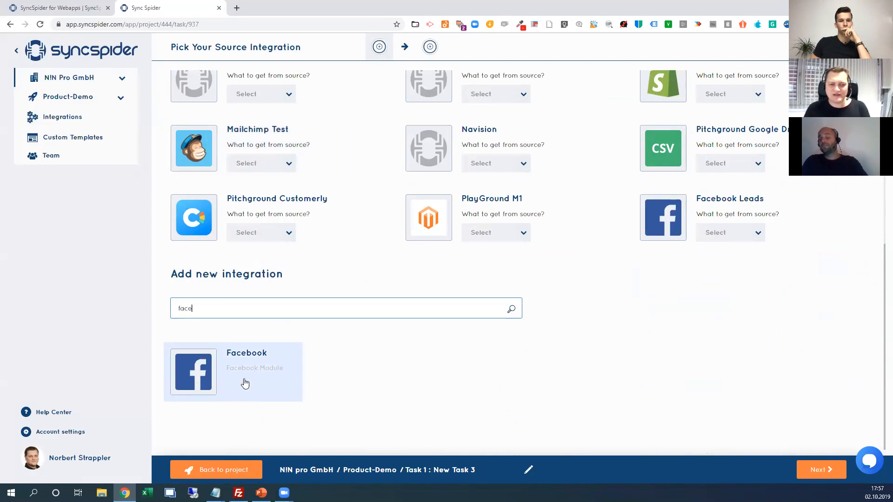
{"action": "left_click", "coordinate": [280, 374]}
- Name the new integration "Facebook 2" and continue to its account setup
{"action": "left_click", "coordinate": [383, 169]}
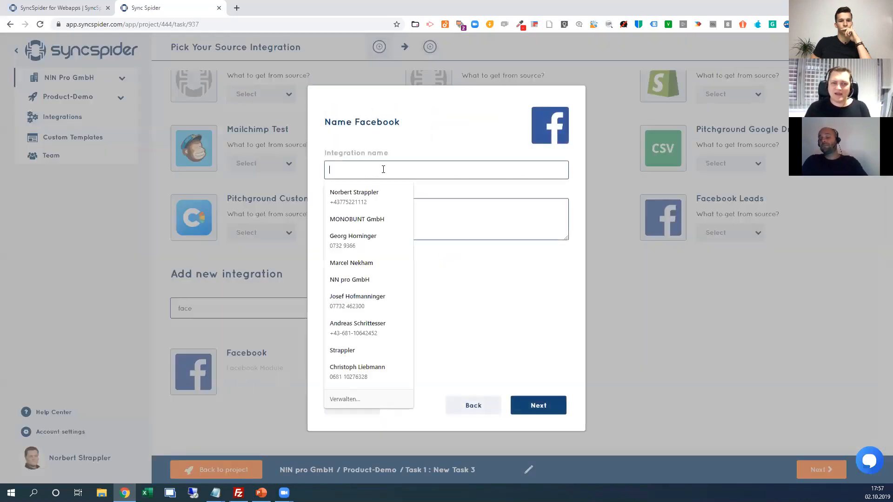
{"action": "type", "text": "Facebook 2"}
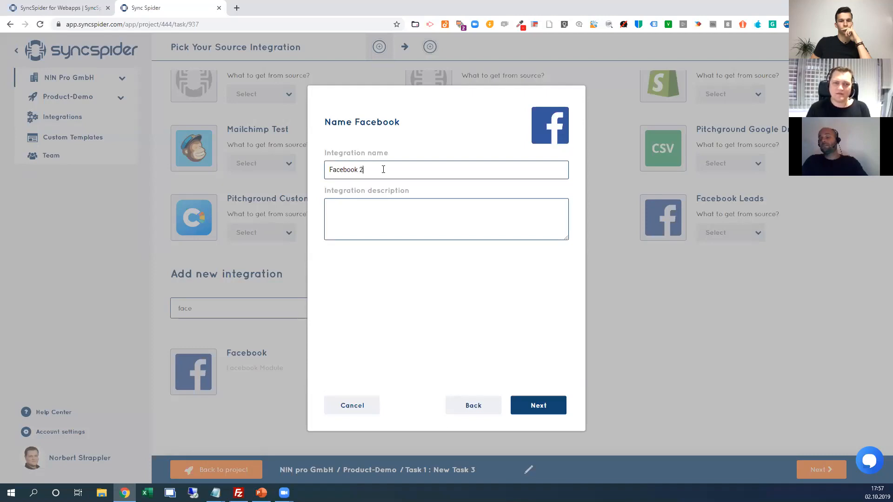
{"action": "left_click", "coordinate": [555, 412]}
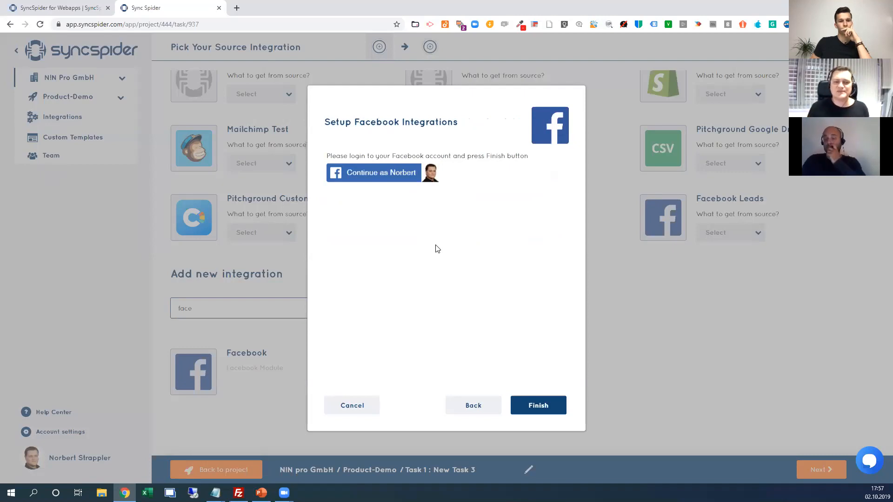
- Start the Facebook login for the integration and continue with the signed-in account
{"action": "left_click", "coordinate": [397, 176]}
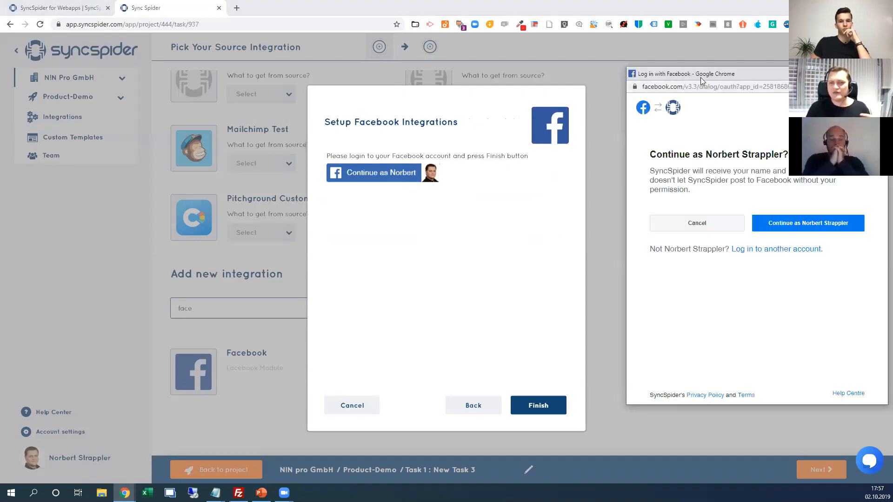
{"action": "left_click_drag", "start_coordinate": [700, 78], "coordinate": [410, 91]}
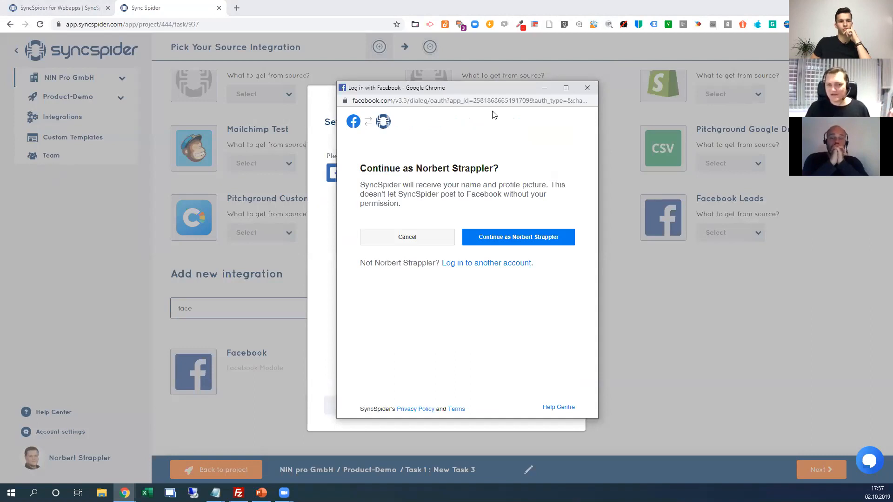
{"action": "left_click", "coordinate": [528, 237]}
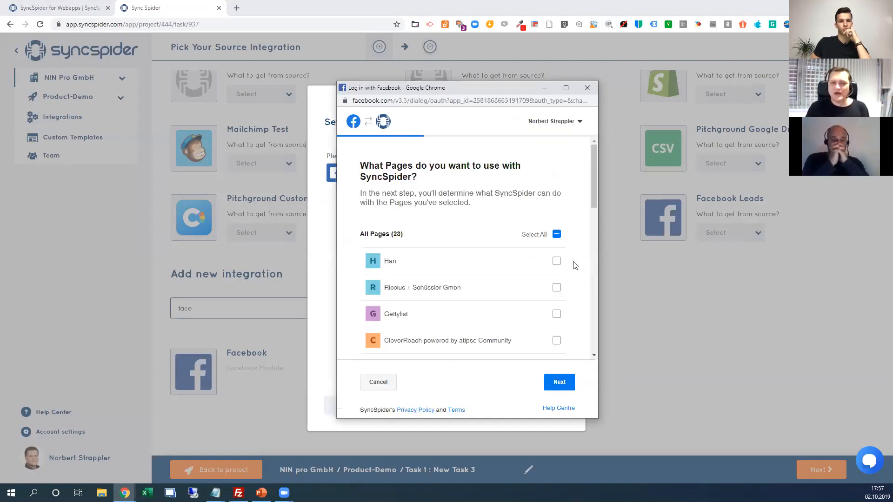
- Add the SyncSpider page to the Facebook pages the integration may use and continue to the permissions
{"action": "scroll", "coordinate": [522, 247], "scroll_direction": "down", "scroll_amount": 10}
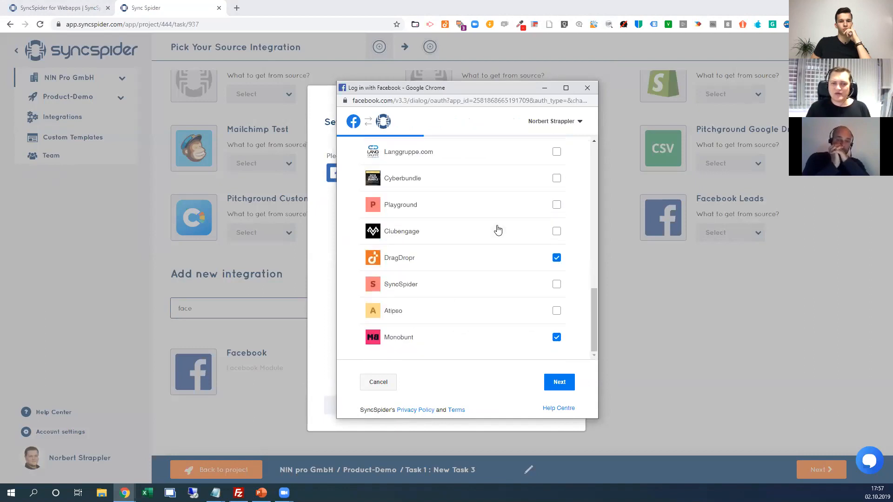
{"action": "scroll", "coordinate": [488, 277], "scroll_direction": "up", "scroll_amount": 1}
{"action": "scroll", "coordinate": [521, 284], "scroll_direction": "down", "scroll_amount": 1}
{"action": "left_click", "coordinate": [556, 285]}
{"action": "left_click", "coordinate": [559, 382]}
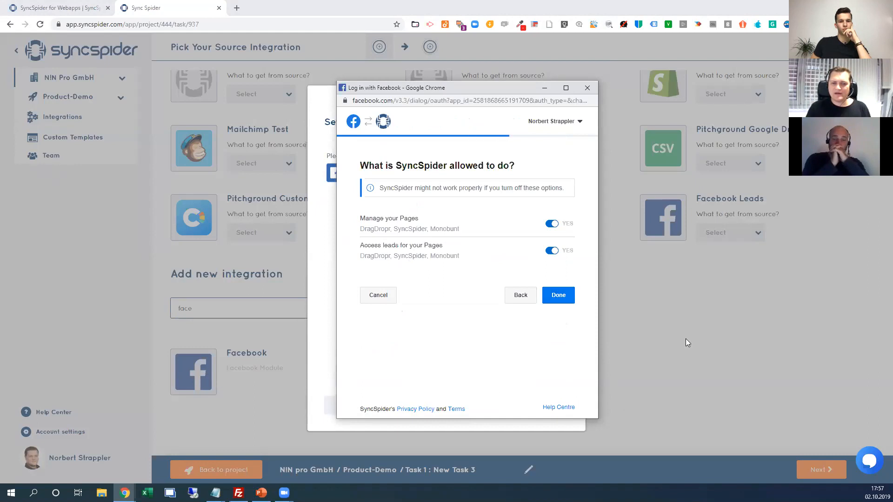
- Approve the page management and lead access permissions and finish the Facebook integration setup
{"action": "left_click", "coordinate": [566, 290]}
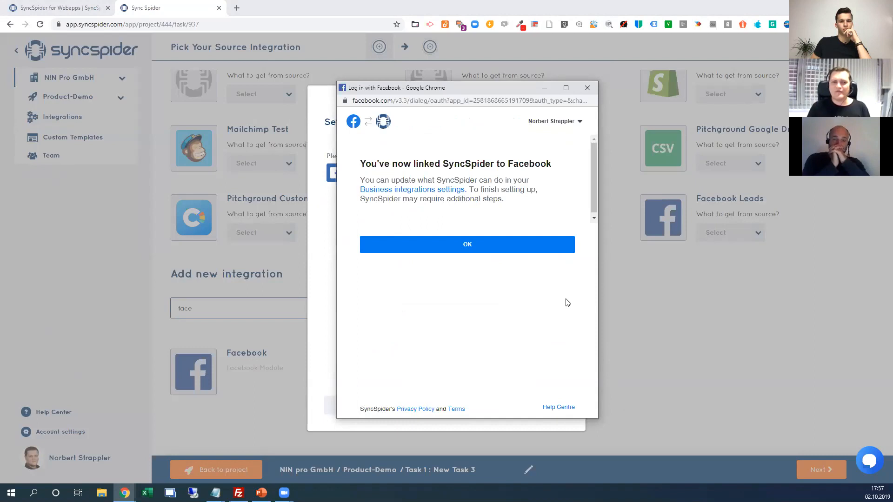
{"action": "left_click", "coordinate": [508, 251]}
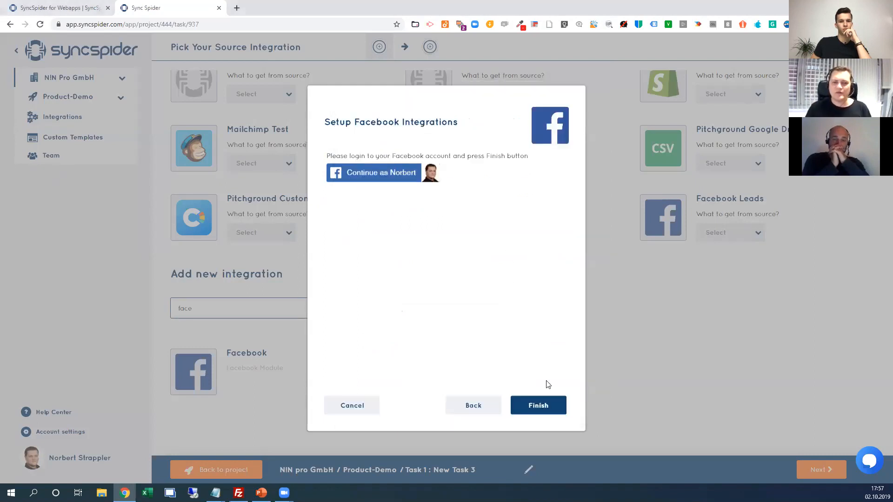
{"action": "left_click", "coordinate": [538, 415]}
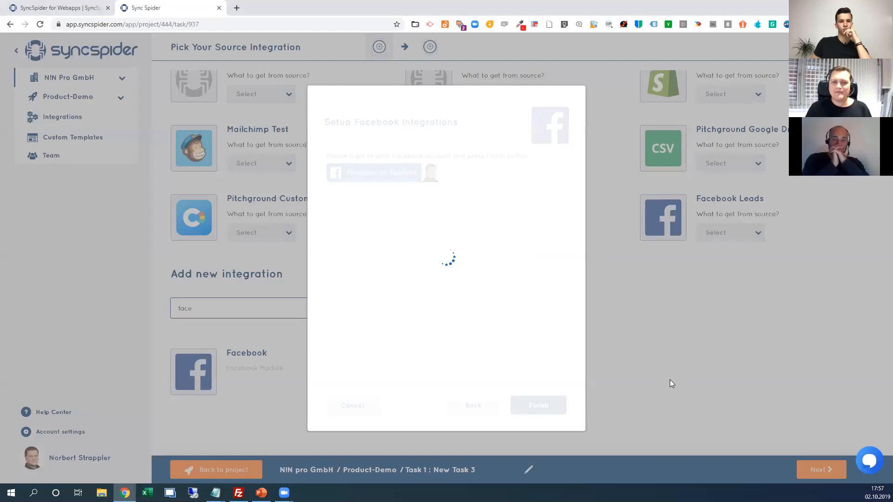
- Select the Facebook 2 integration as the source of the new task
{"action": "scroll", "coordinate": [669, 382], "scroll_direction": "up", "scroll_amount": 7}
{"action": "scroll", "coordinate": [637, 386], "scroll_direction": "down", "scroll_amount": 2}
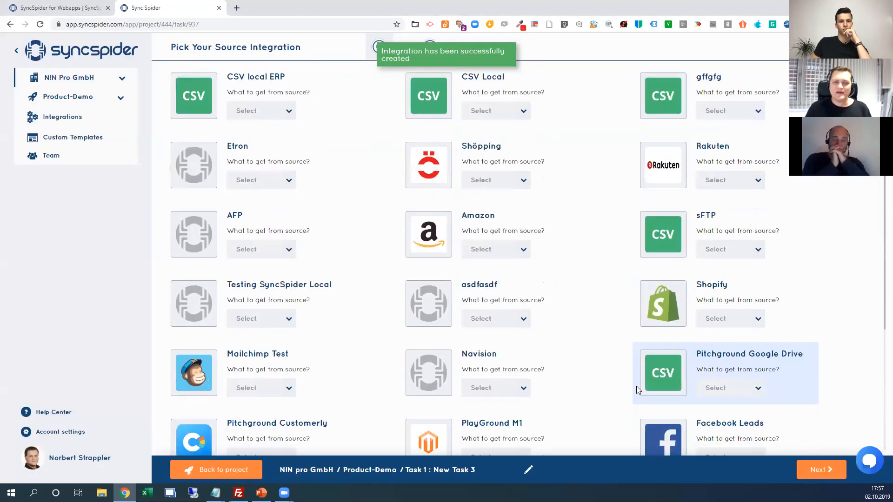
{"action": "scroll", "coordinate": [636, 386], "scroll_direction": "down", "scroll_amount": 3}
{"action": "scroll", "coordinate": [533, 375], "scroll_direction": "up", "scroll_amount": 5}
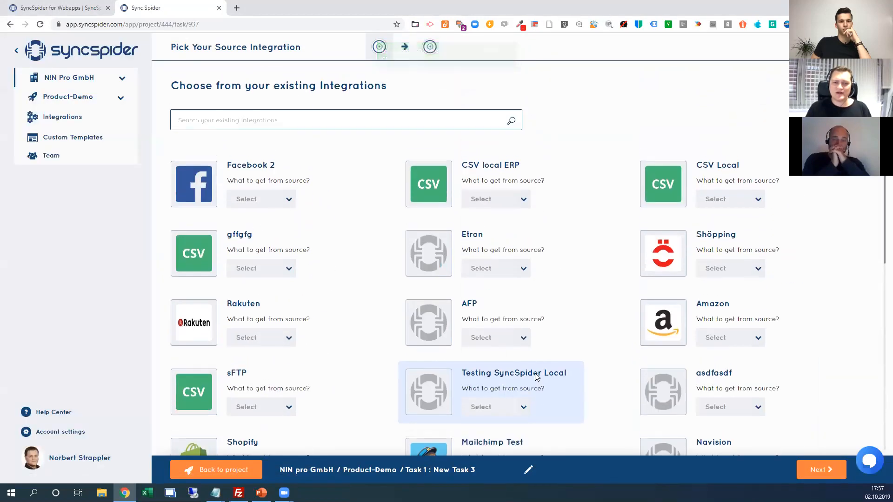
{"action": "left_click", "coordinate": [261, 181]}
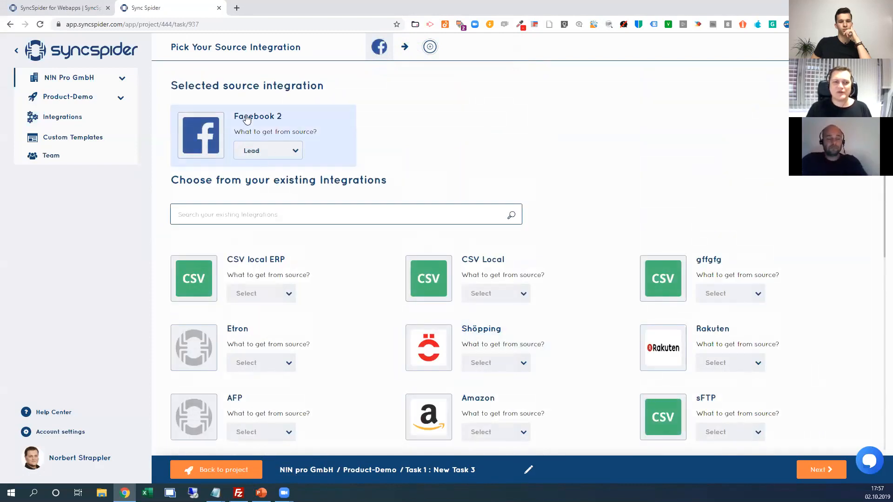
- Set Lead as the data to get from the Facebook 2 source and proceed to the target selection
{"action": "left_click", "coordinate": [258, 154]}
{"action": "left_click", "coordinate": [252, 167]}
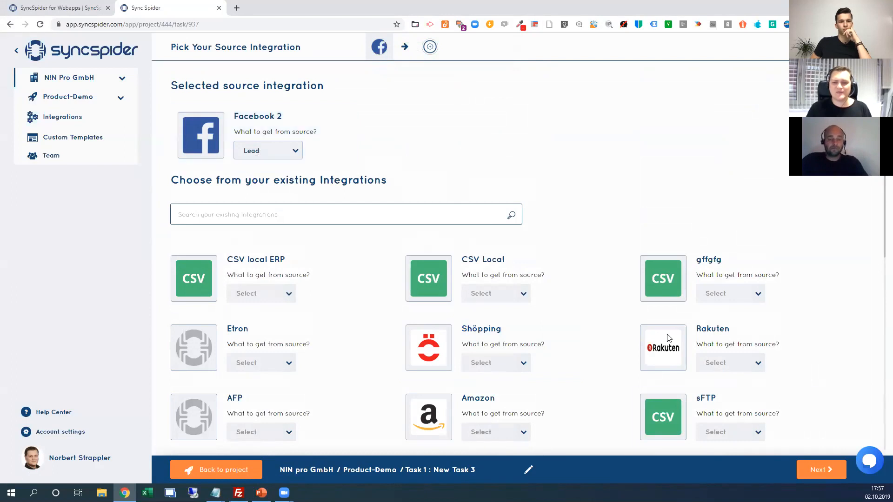
{"action": "left_click", "coordinate": [819, 470]}
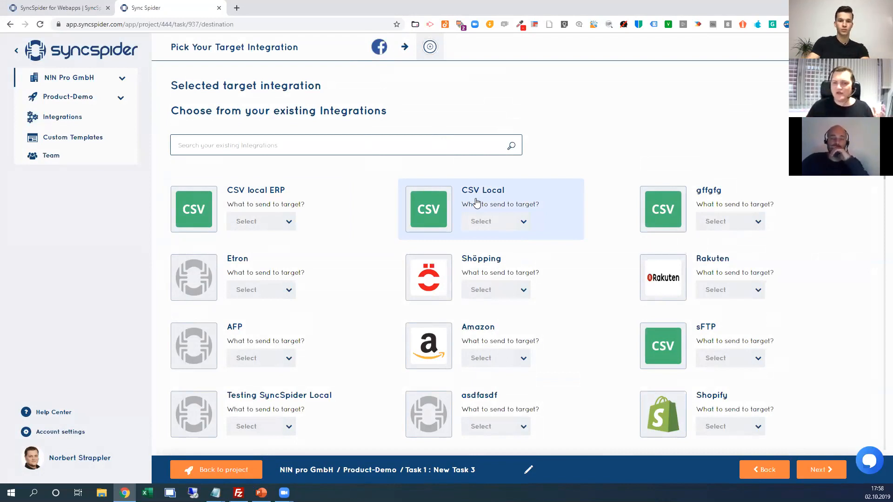
- Select the CSV Local integration with Custom CSV as the task's target and proceed to the source configuration
{"action": "scroll", "coordinate": [477, 201], "scroll_direction": "down", "scroll_amount": 20}
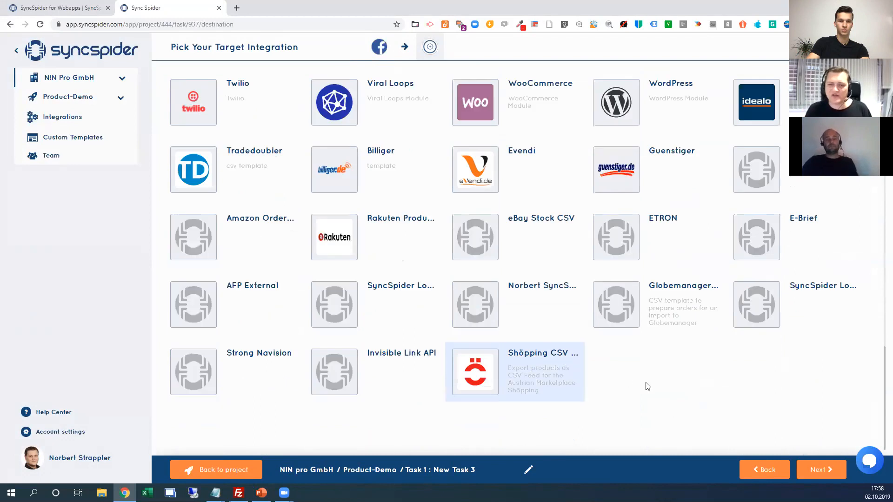
{"action": "scroll", "coordinate": [647, 386], "scroll_direction": "up", "scroll_amount": 9}
{"action": "scroll", "coordinate": [647, 387], "scroll_direction": "up", "scroll_amount": 10}
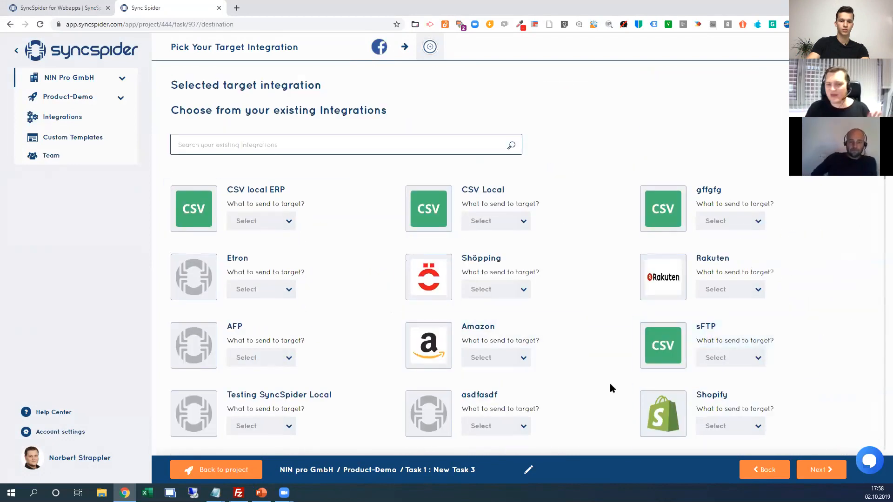
{"action": "left_click", "coordinate": [471, 198]}
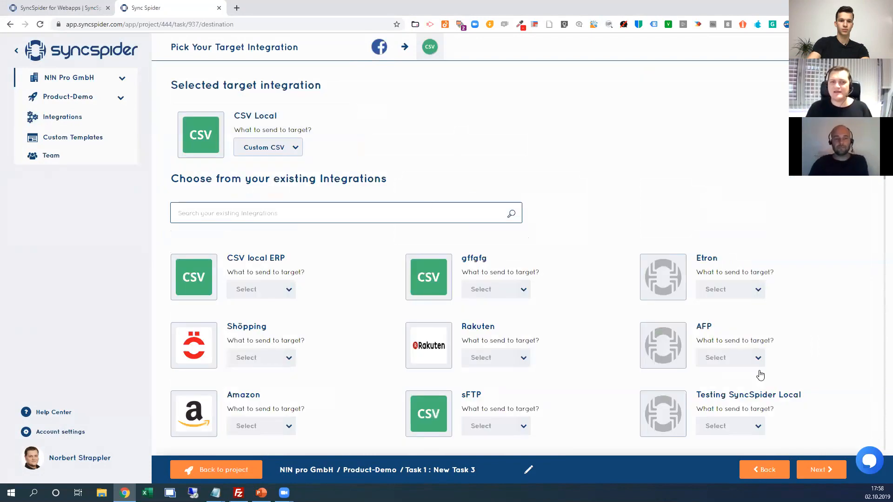
{"action": "left_click", "coordinate": [822, 474]}
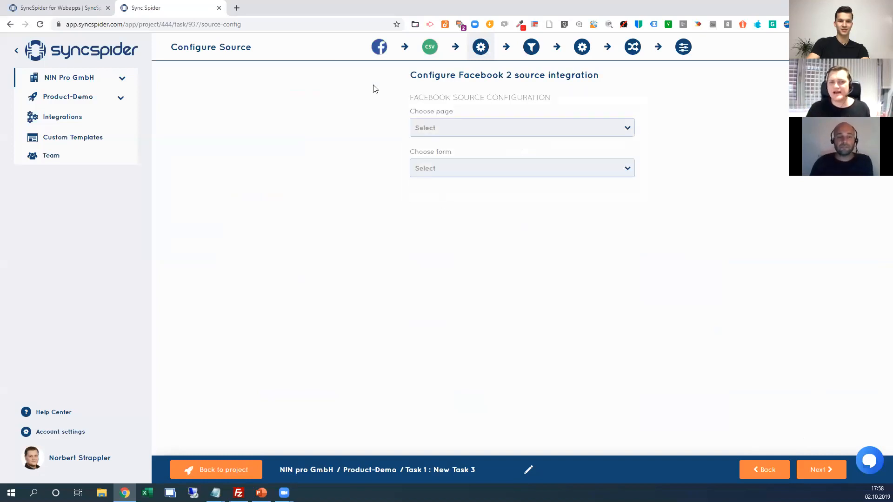
- Configure the Facebook source with the Monobunt page and the WaaS Website Leads form, and proceed to the source filter
{"action": "left_click", "coordinate": [448, 128]}
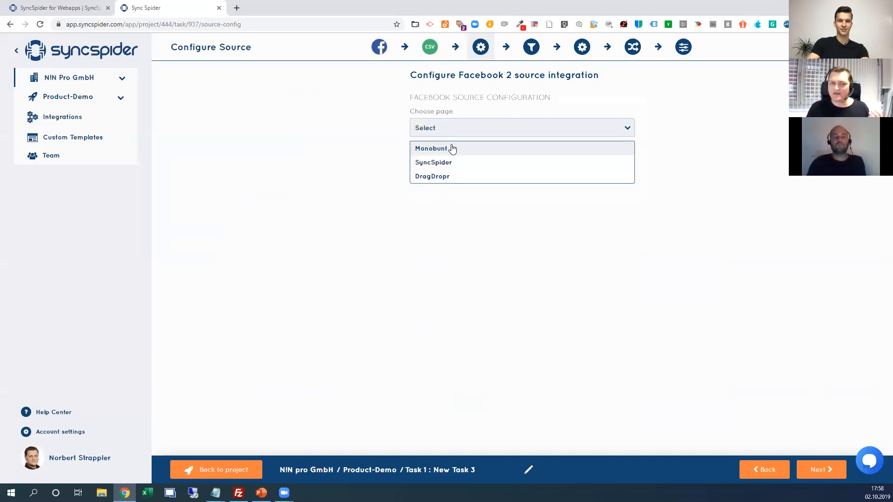
{"action": "left_click", "coordinate": [444, 148]}
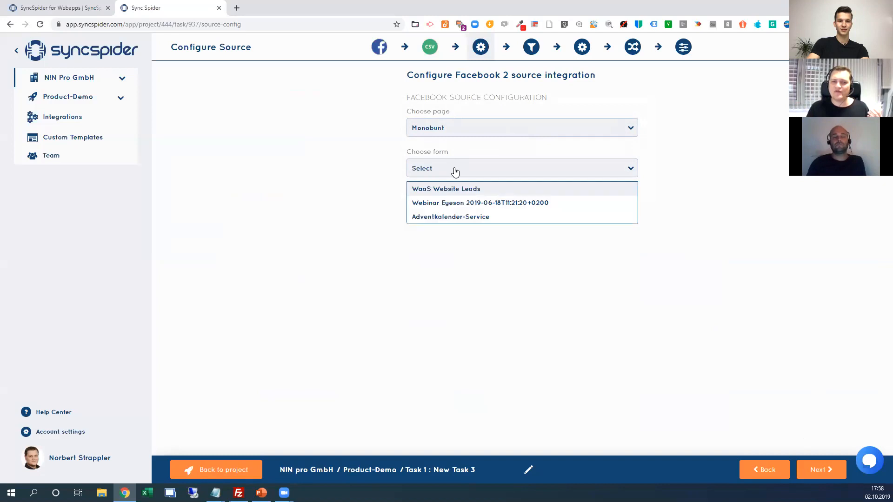
{"action": "left_click", "coordinate": [465, 191]}
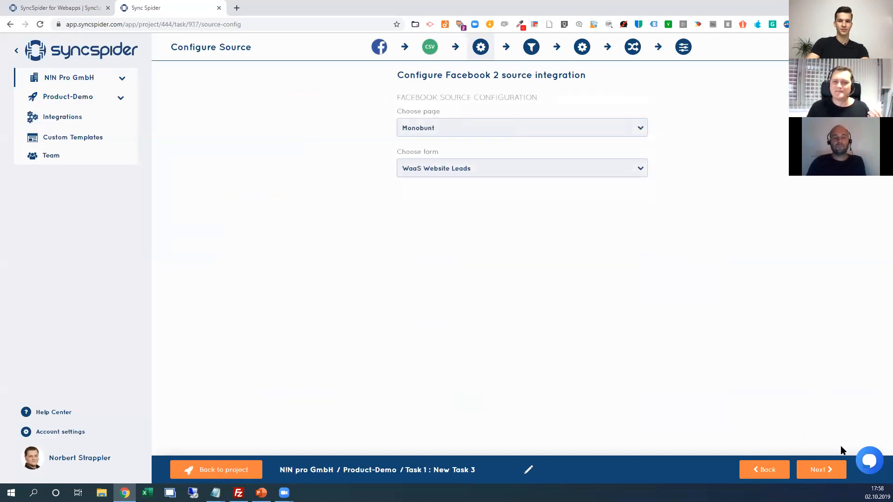
{"action": "left_click", "coordinate": [826, 470]}
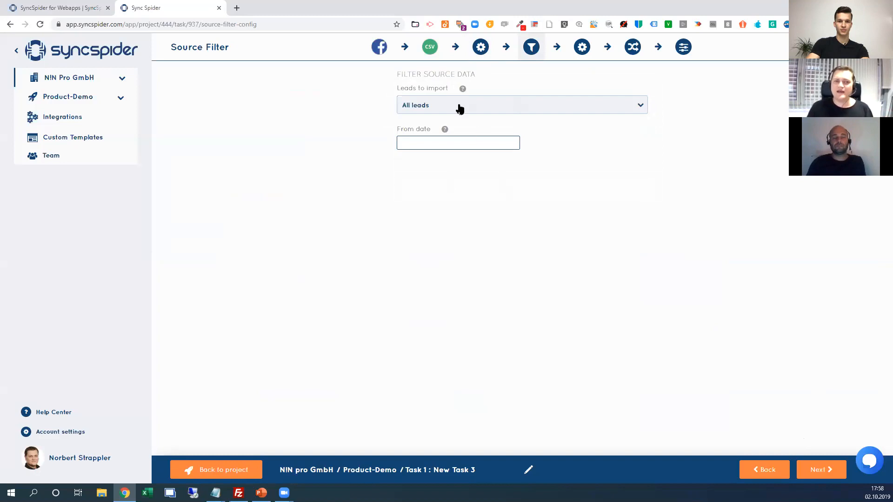
- Keep the source filter on All leads without a start date and proceed to the target configuration
{"action": "left_click", "coordinate": [428, 110]}
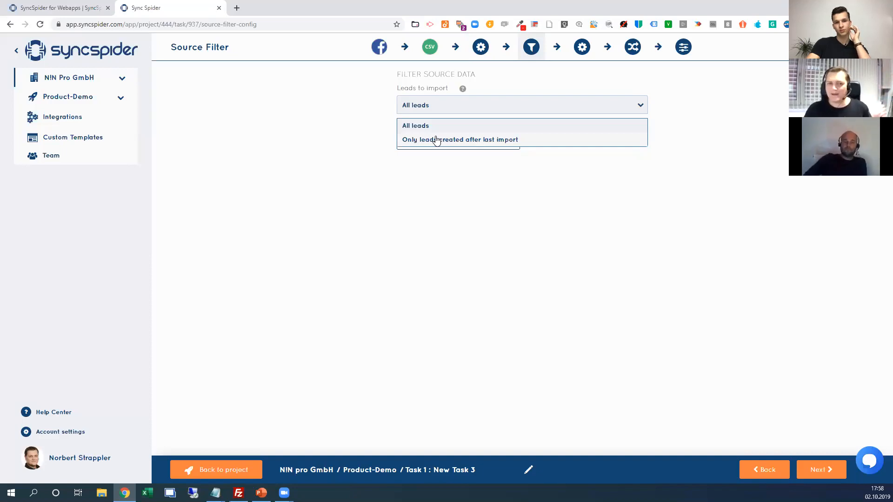
{"action": "left_click", "coordinate": [638, 227]}
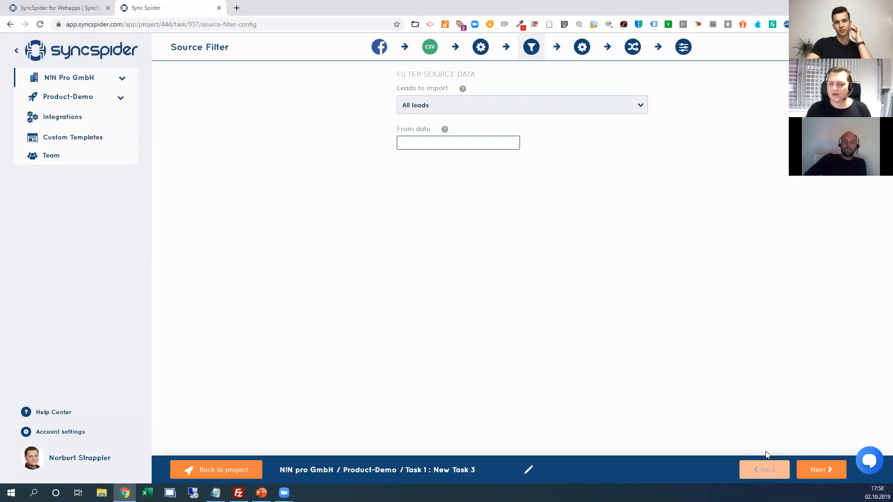
{"action": "left_click", "coordinate": [820, 470]}
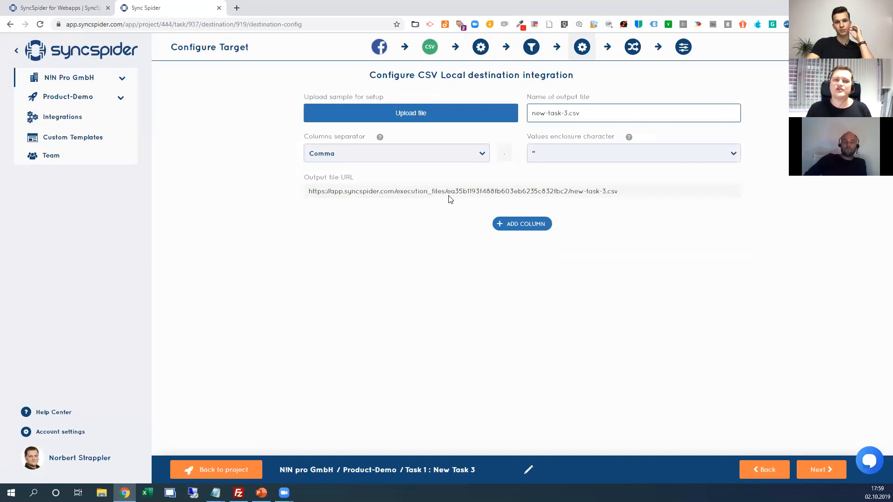
- Name the CSV output file facebook_leads.csv
{"action": "left_click_drag", "start_coordinate": [385, 83], "coordinate": [502, 97]}
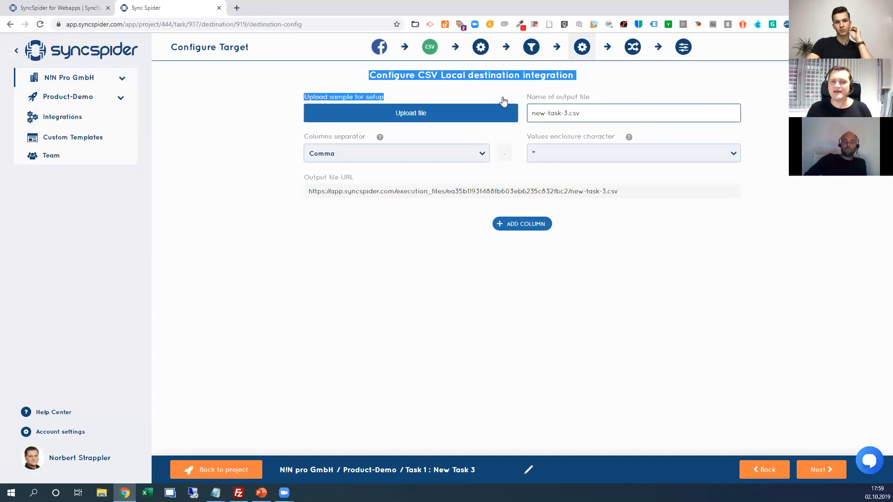
{"action": "left_click", "coordinate": [779, 302]}
{"action": "left_click", "coordinate": [568, 114]}
{"action": "left_click_drag", "start_coordinate": [568, 114], "coordinate": [484, 120]}
{"action": "type", "text": "facebook"}
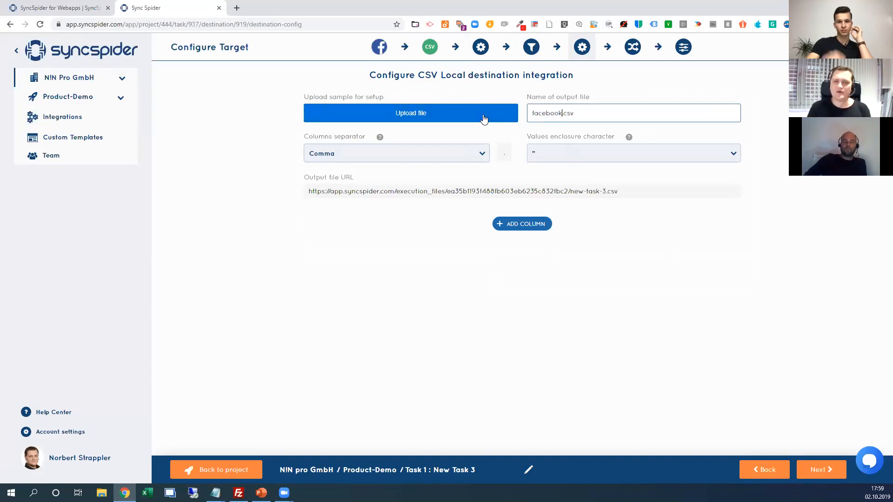
{"action": "type", "text": "_leads"}
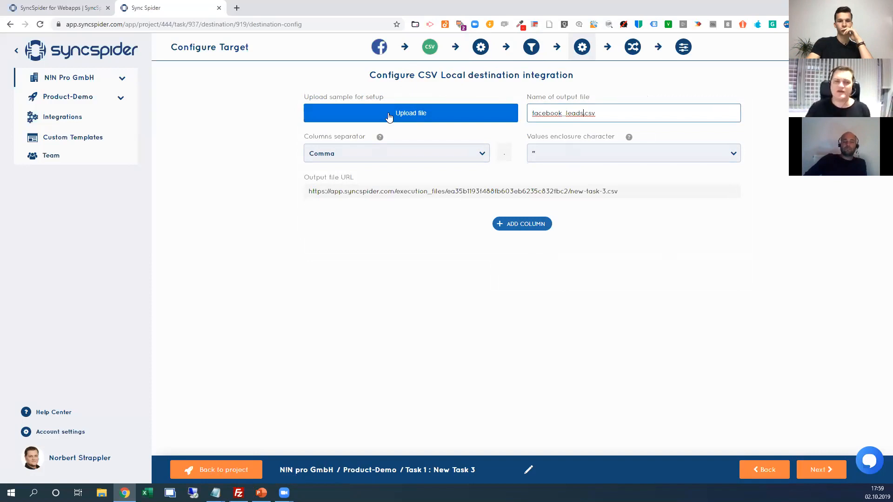
- Add four empty columns to the CSV output file
{"action": "left_click", "coordinate": [511, 225]}
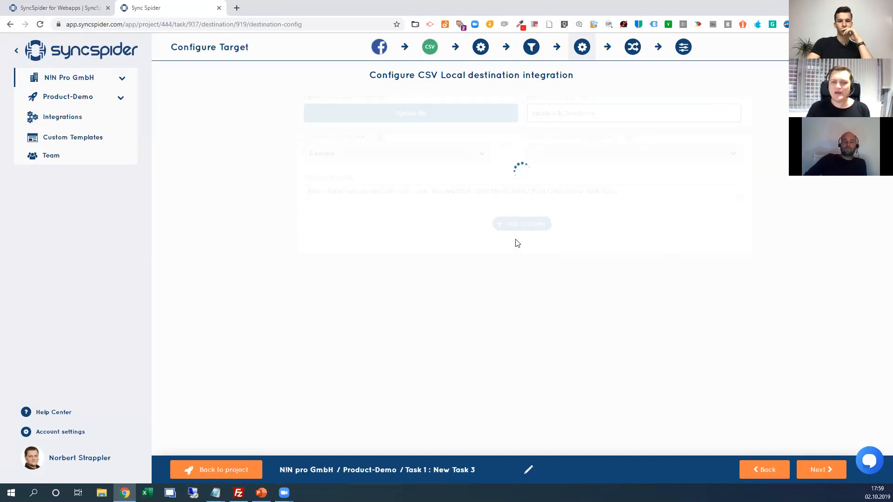
{"action": "left_click", "coordinate": [530, 229]}
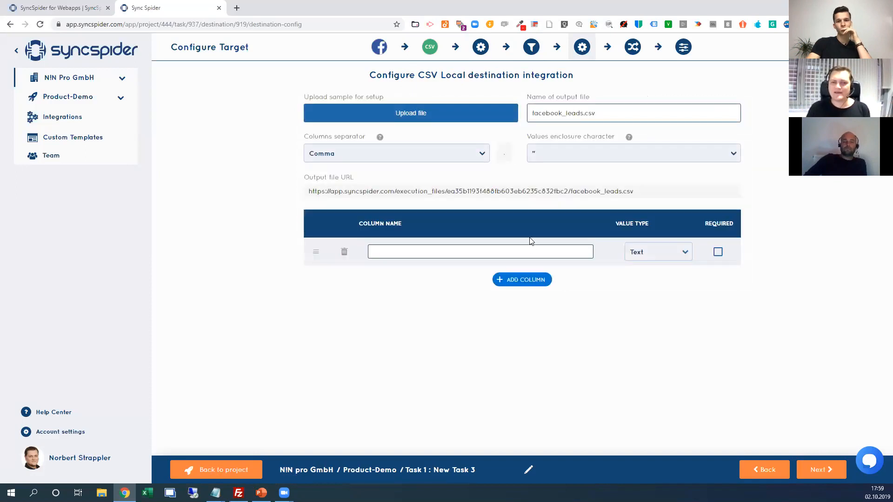
{"action": "left_click", "coordinate": [515, 288]}
{"action": "left_click", "coordinate": [517, 311]}
{"action": "left_click", "coordinate": [521, 337]}
- Name the four CSV columns Name, E-Mail, Phone and ID
{"action": "left_click", "coordinate": [390, 256]}
{"action": "type", "text": "Name"}
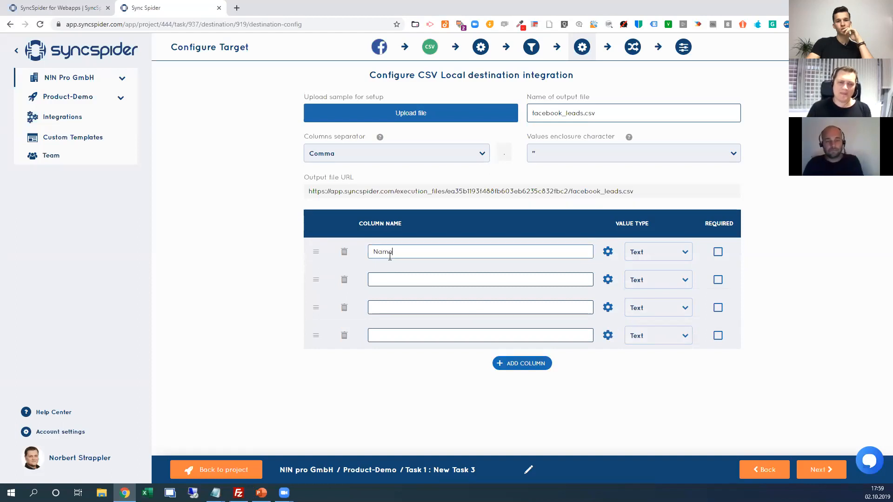
{"action": "left_click", "coordinate": [389, 275]}
{"action": "type", "text": "E-Mail"}
{"action": "left_click", "coordinate": [434, 307]}
{"action": "type", "text": "Phone"}
{"action": "left_click", "coordinate": [427, 331]}
{"action": "left_click", "coordinate": [664, 404]}
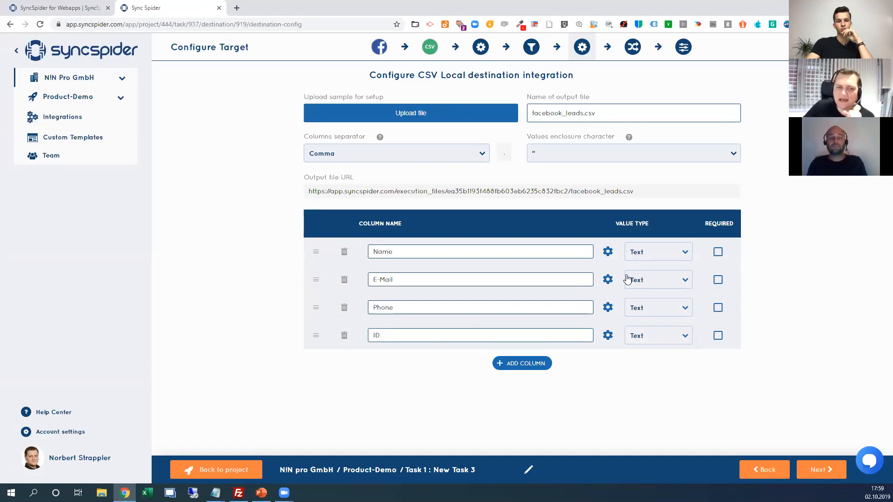
- Look through the value types for the Phone column, keep it as Text, and proceed to the mapping
{"action": "left_click", "coordinate": [646, 314]}
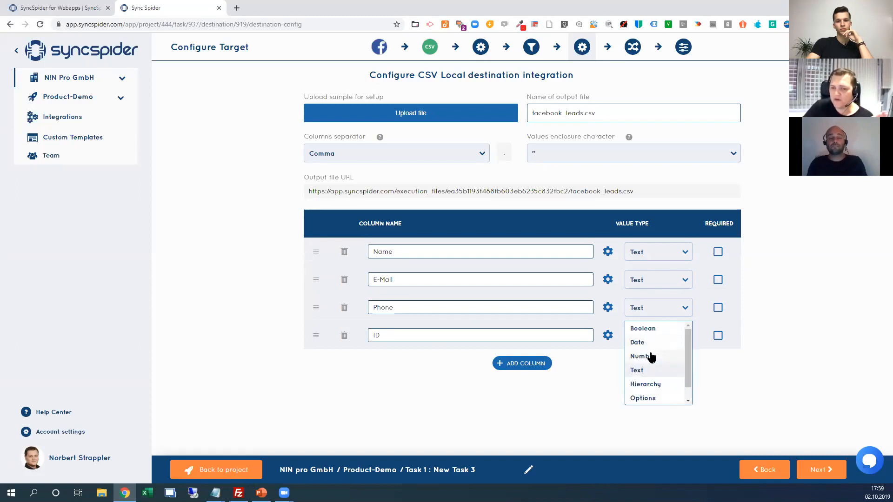
{"action": "left_click", "coordinate": [593, 371]}
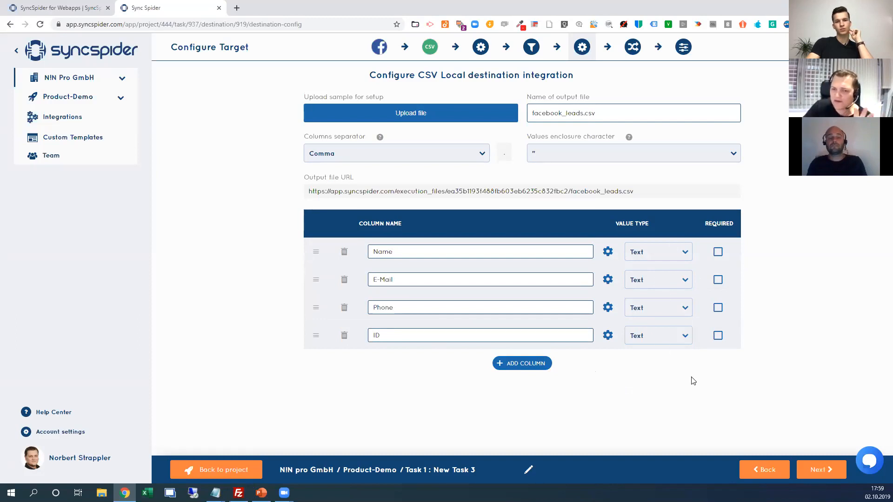
{"action": "left_click", "coordinate": [820, 470]}
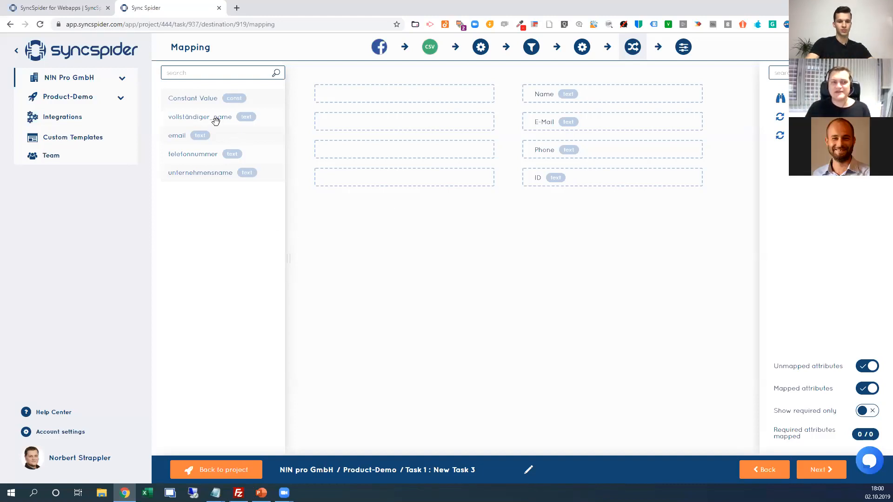
- Map vollständiger_name to Name, email to E-Mail and telefonnummer to Phone, leaving the fallback values empty
{"action": "left_click_drag", "start_coordinate": [215, 121], "coordinate": [428, 97]}
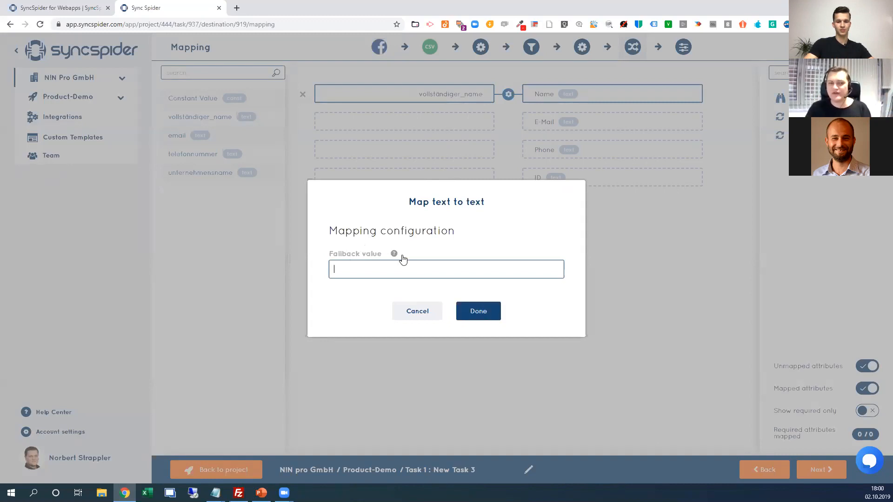
{"action": "left_click", "coordinate": [484, 317]}
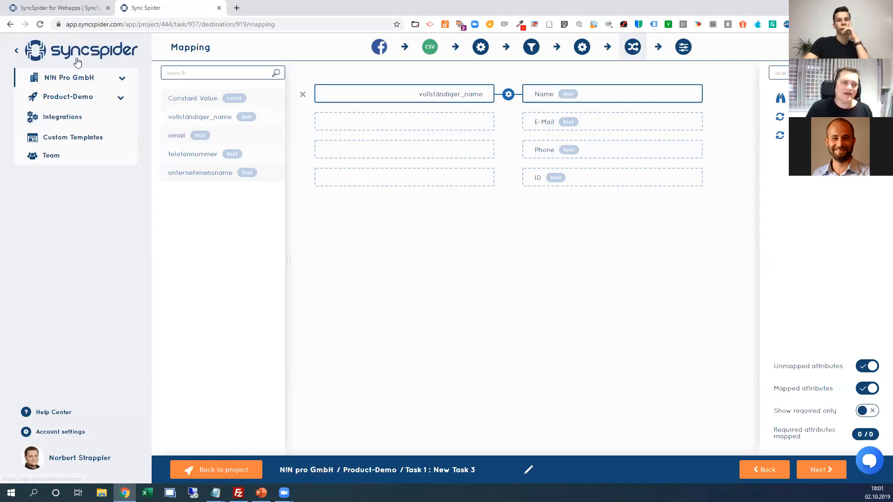
{"action": "left_click", "coordinate": [17, 50]}
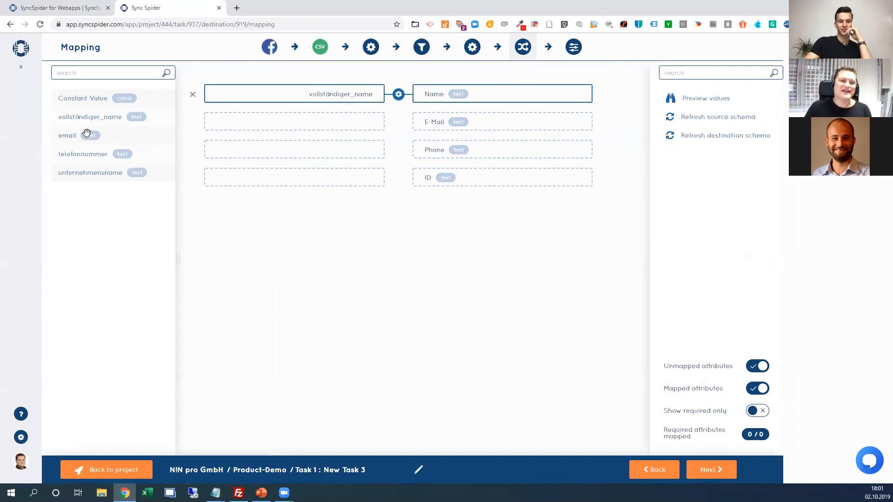
{"action": "left_click_drag", "start_coordinate": [111, 135], "coordinate": [257, 132]}
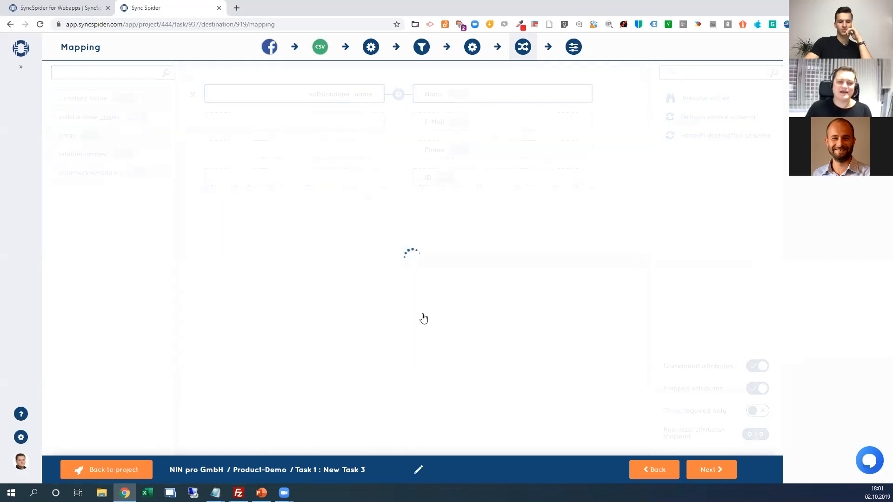
{"action": "left_click", "coordinate": [486, 312]}
{"action": "left_click_drag", "start_coordinate": [121, 153], "coordinate": [292, 148]}
{"action": "left_click", "coordinate": [474, 313]}
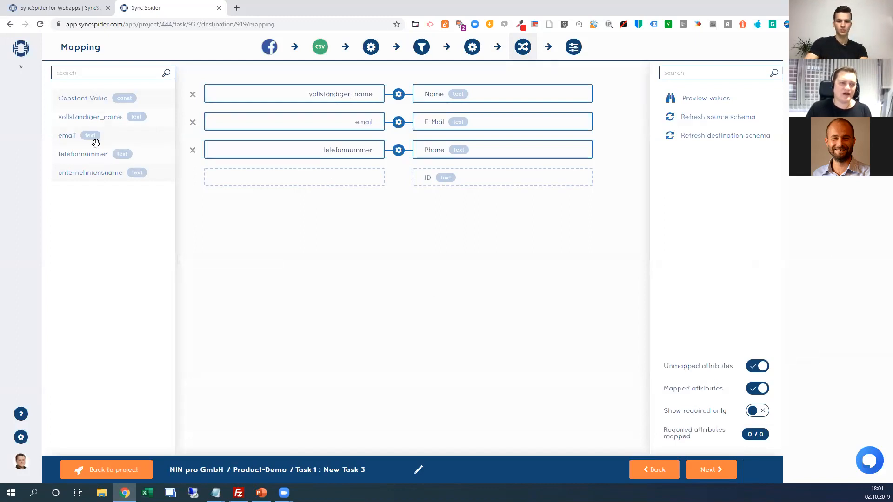
- Map unternehmensname to the ID column without a fallback value and remove that mapping again
{"action": "left_click_drag", "start_coordinate": [98, 172], "coordinate": [298, 177]}
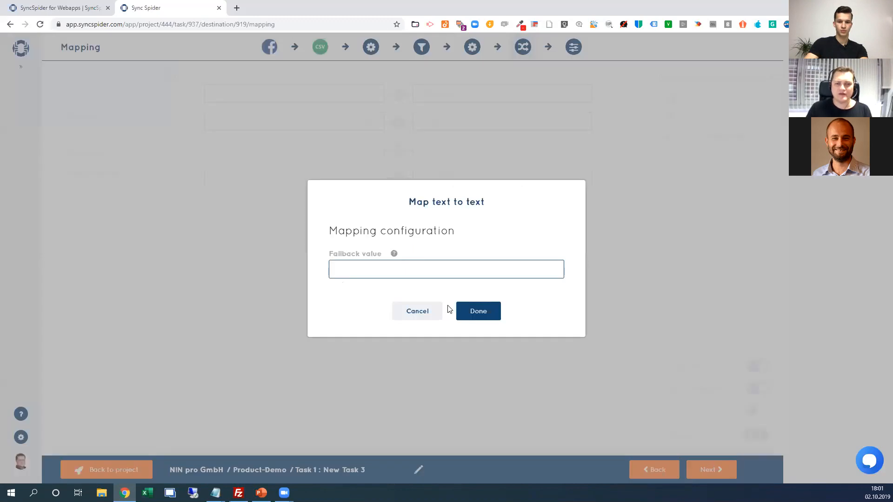
{"action": "left_click", "coordinate": [473, 310]}
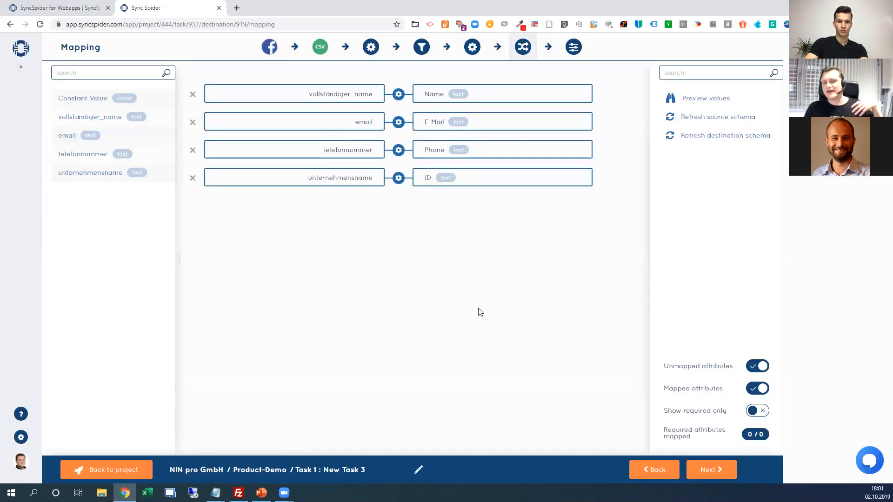
{"action": "left_click", "coordinate": [192, 178]}
{"action": "left_click", "coordinate": [543, 271]}
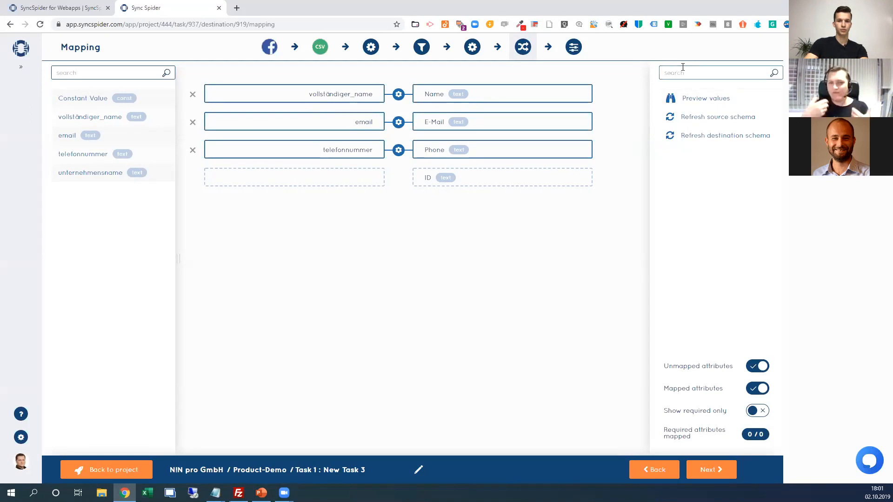
- Filter the target columns by "id" and the source attributes by "unter", and clear both searches
{"action": "type", "text": "id"}
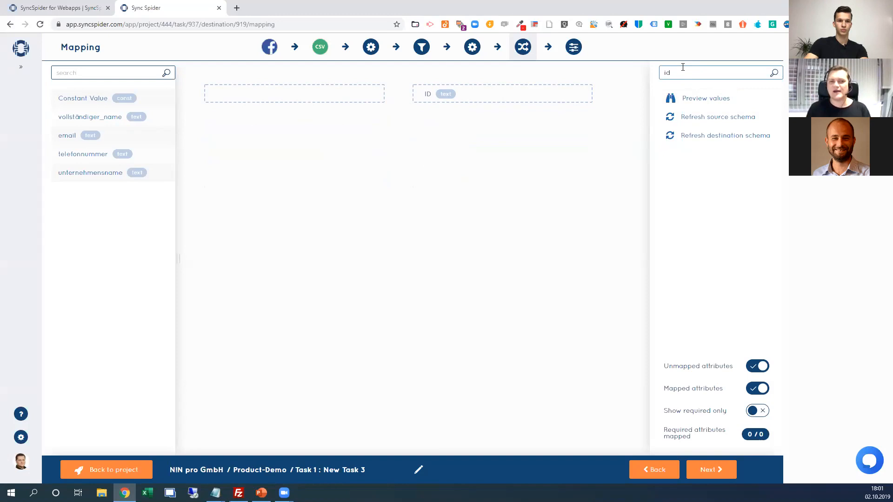
{"action": "left_click", "coordinate": [77, 69]}
{"action": "type", "text": "unter"}
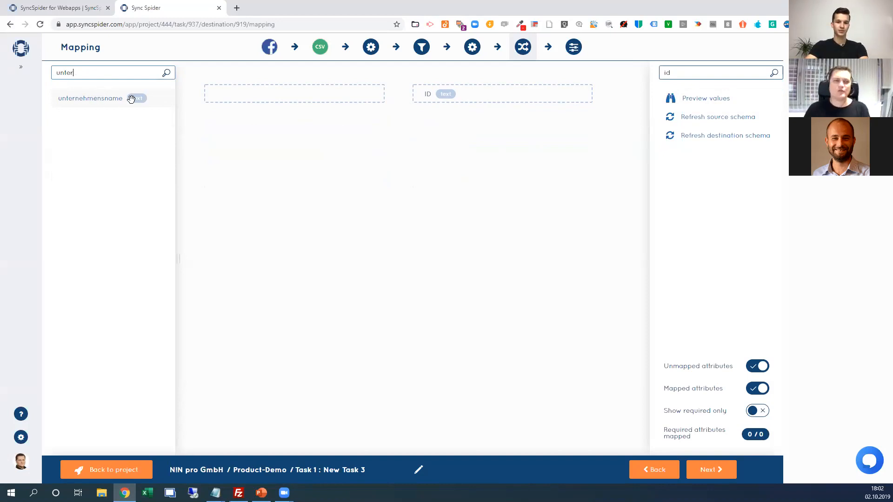
{"action": "left_click_drag", "start_coordinate": [99, 74], "coordinate": [11, 54]}
{"action": "key", "text": "BackSpace"}
{"action": "left_click_drag", "start_coordinate": [675, 76], "coordinate": [597, 74]}
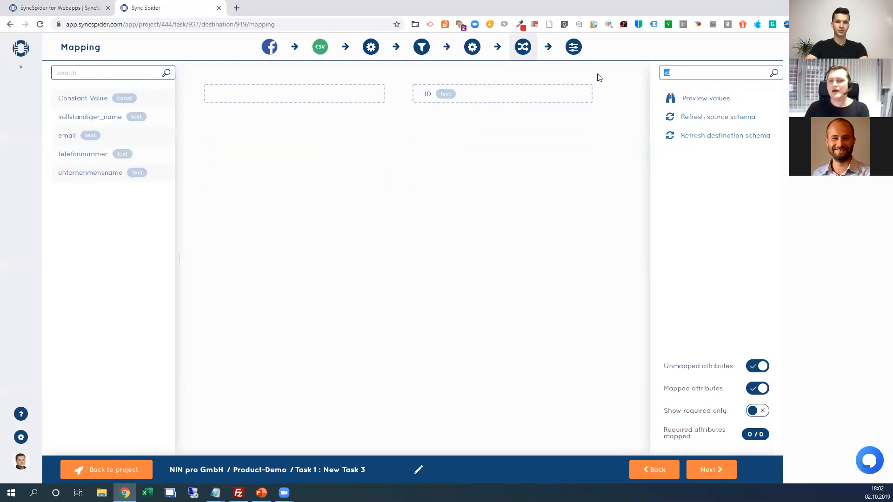
{"action": "key", "text": "BackSpace"}
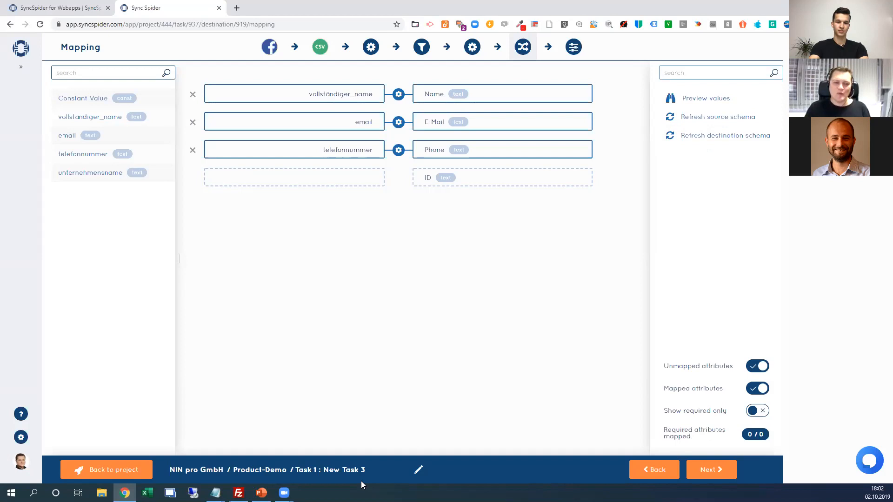
- Rename the task as "Facebook Leads to CSV" and proceed from the mapping to the task settings
{"action": "left_click_drag", "start_coordinate": [365, 474], "coordinate": [324, 470]}
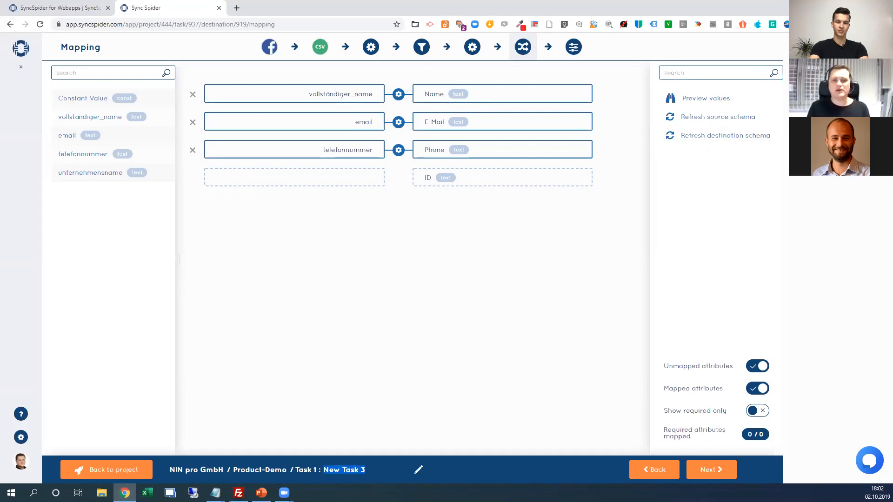
{"action": "type", "text": "Facebook Leads to CSV"}
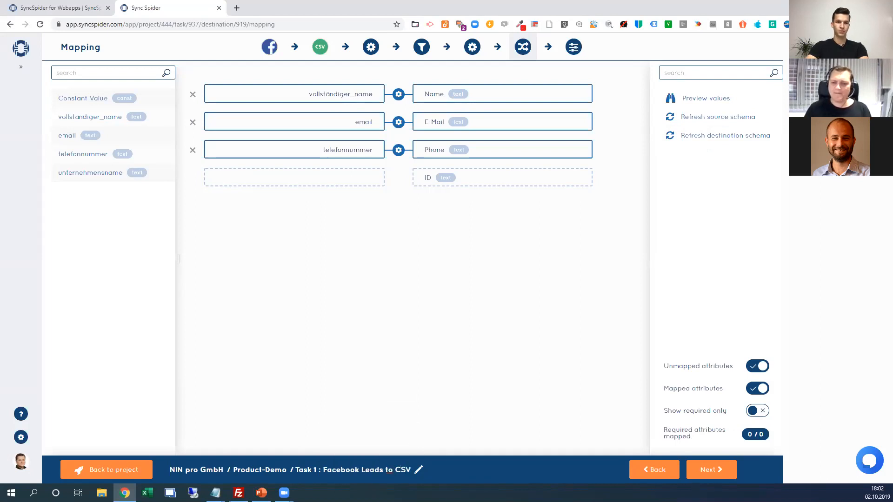
{"action": "left_click", "coordinate": [720, 468]}
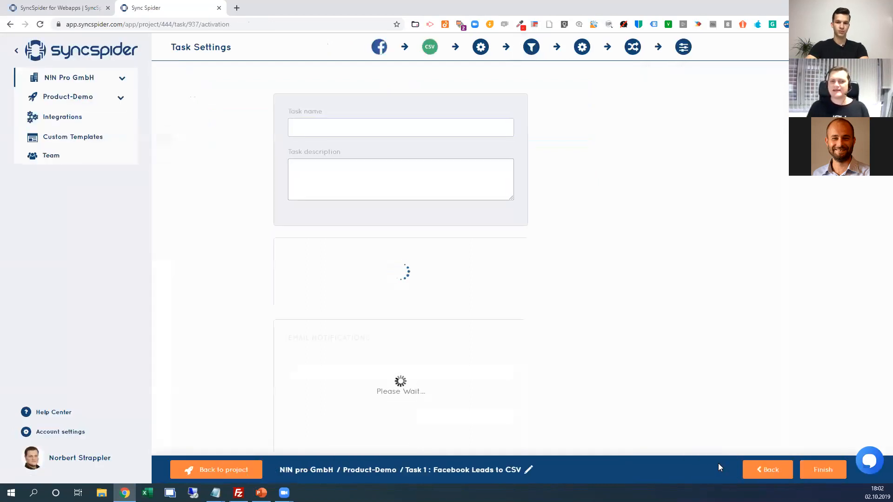
- Replace the task description with "Getting leads from Facebook and send it to my CSV... blbl"
{"action": "left_click", "coordinate": [443, 170]}
{"action": "left_click_drag", "start_coordinate": [476, 174], "coordinate": [128, 144]}
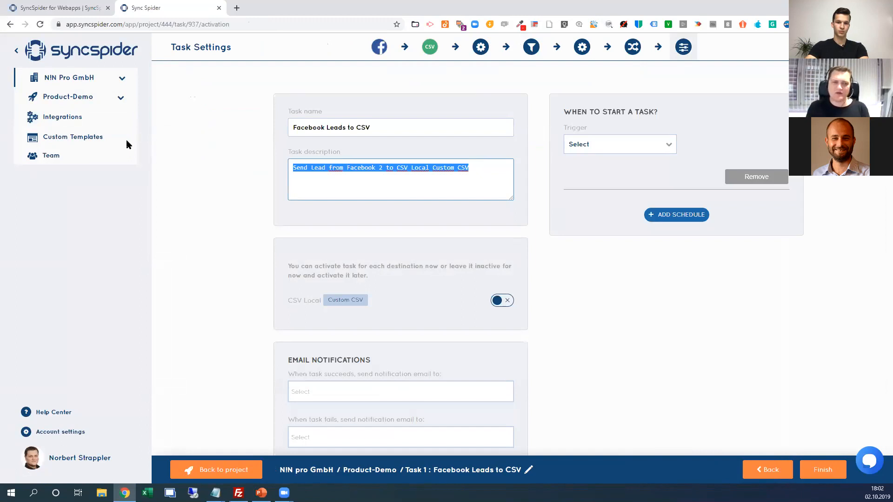
{"action": "type", "text": "Getting leads from Fa"}
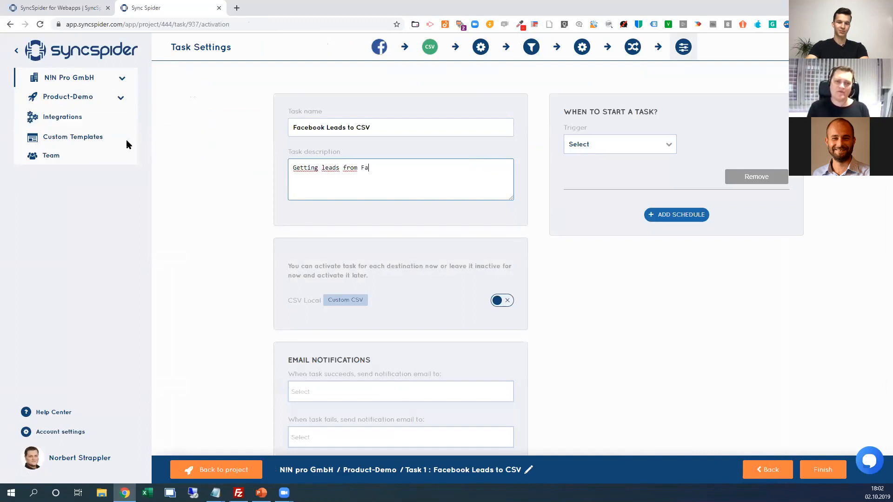
{"action": "type", "text": "cebook and s"}
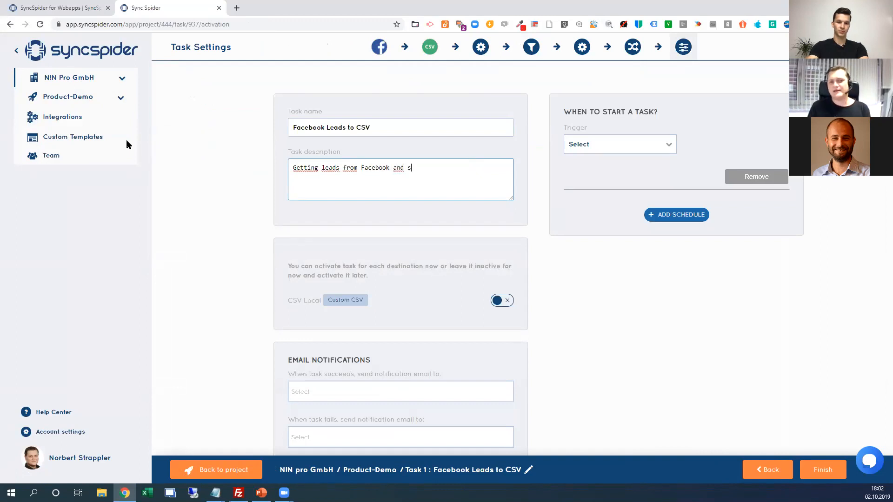
{"action": "type", "text": "end it foto my "}
{"action": "type", "text": "SCV"}
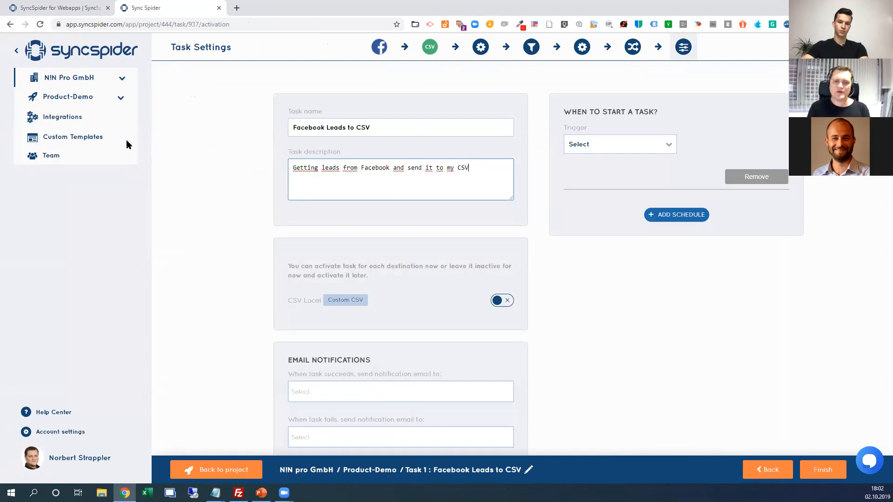
{"action": "type", "text": "... blbl"}
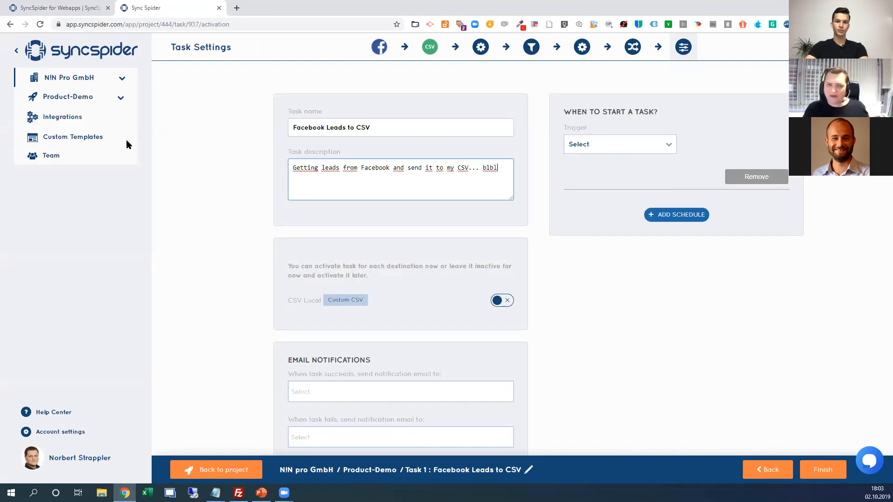
- Set the task trigger to an hourly schedule that repeats every 1 hour at minute 0
{"action": "left_click", "coordinate": [596, 146]}
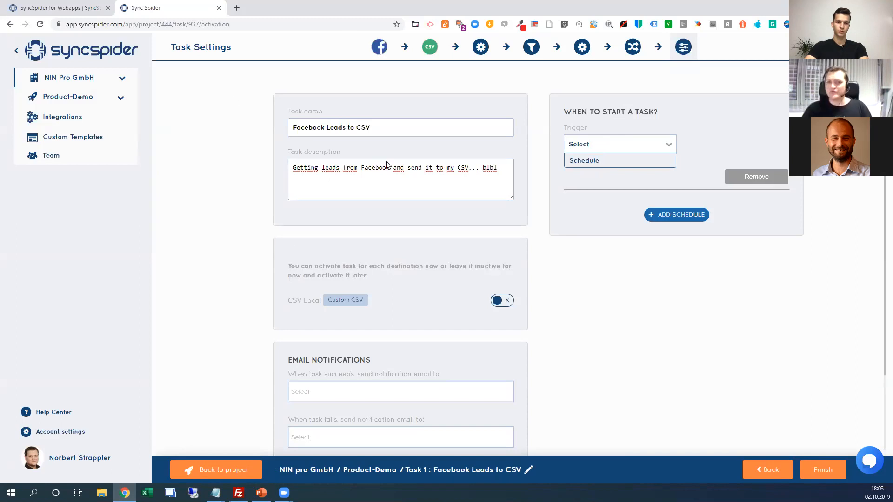
{"action": "left_click", "coordinate": [584, 161]}
{"action": "left_click", "coordinate": [696, 143]}
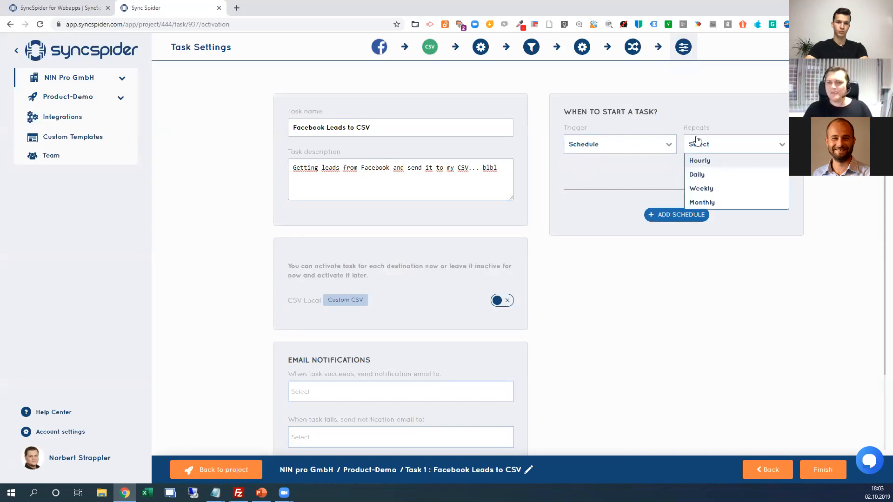
{"action": "left_click", "coordinate": [711, 164]}
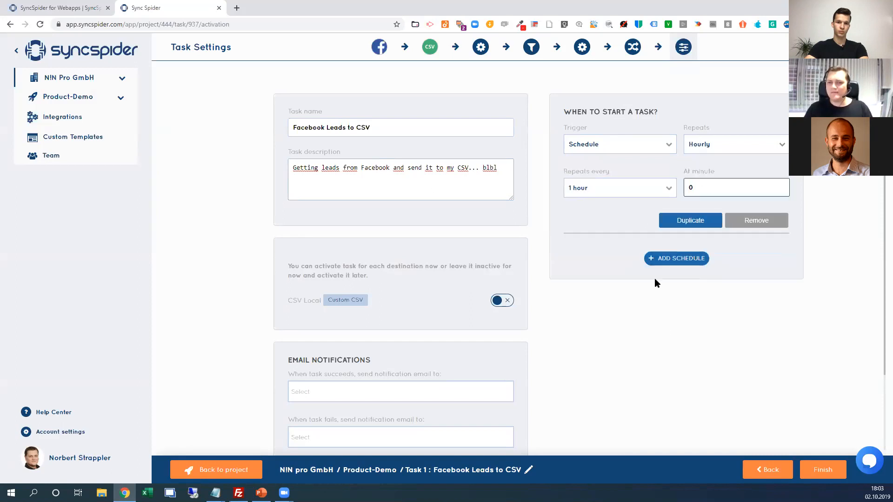
{"action": "double_click", "coordinate": [706, 200]}
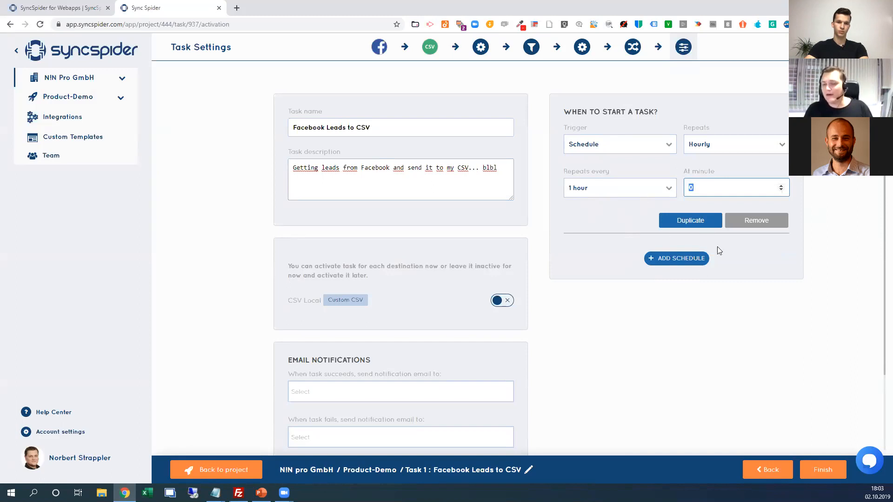
- Duplicate the hourly schedule twice and set the copies to run at minute 15 and minute 30
{"action": "left_click", "coordinate": [679, 222]}
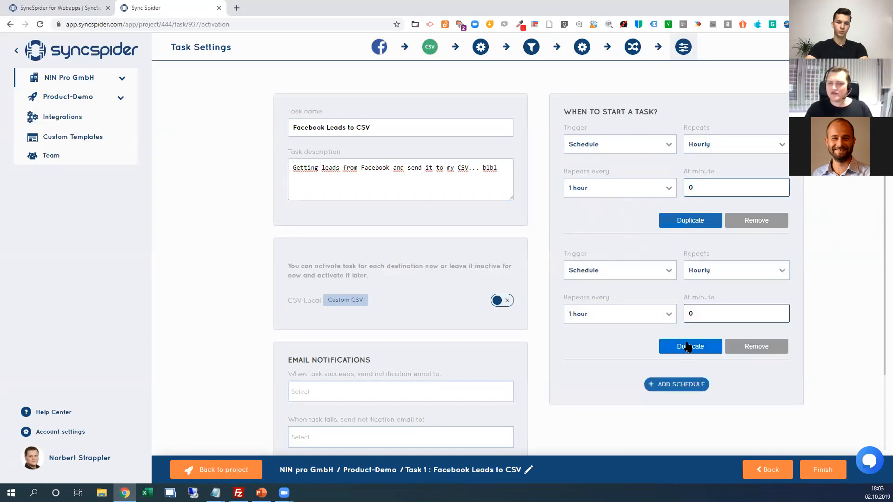
{"action": "left_click", "coordinate": [687, 347]}
{"action": "scroll", "coordinate": [689, 321], "scroll_direction": "down", "scroll_amount": 2}
{"action": "double_click", "coordinate": [724, 247]}
{"action": "type", "text": "15"}
{"action": "left_click", "coordinate": [716, 373]}
{"action": "key", "text": "BackSpace"}
{"action": "type", "text": "30"}
{"action": "scroll", "coordinate": [607, 363], "scroll_direction": "down", "scroll_amount": 2}
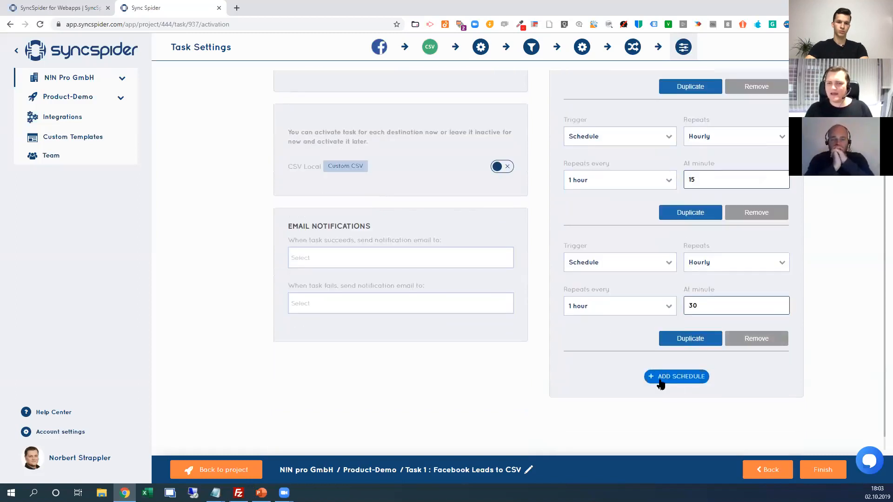
{"action": "left_click", "coordinate": [660, 384]}
{"action": "scroll", "coordinate": [678, 397], "scroll_direction": "down", "scroll_amount": 2}
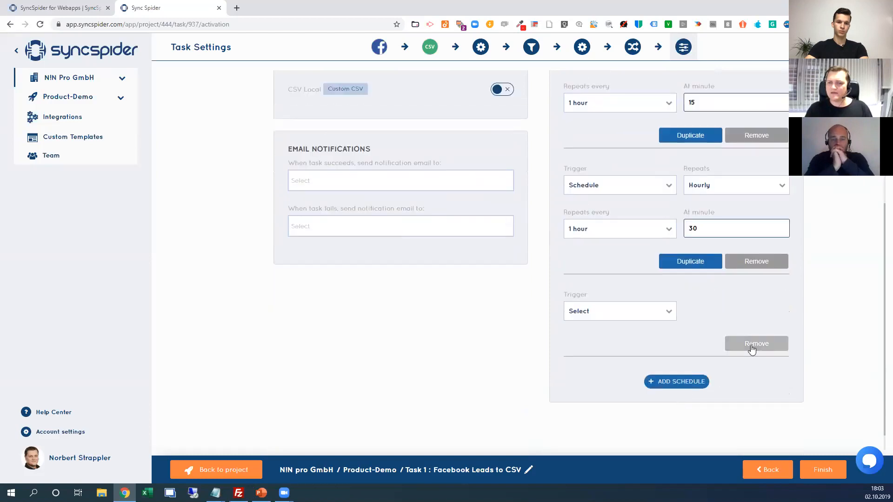
{"action": "left_click", "coordinate": [667, 321]}
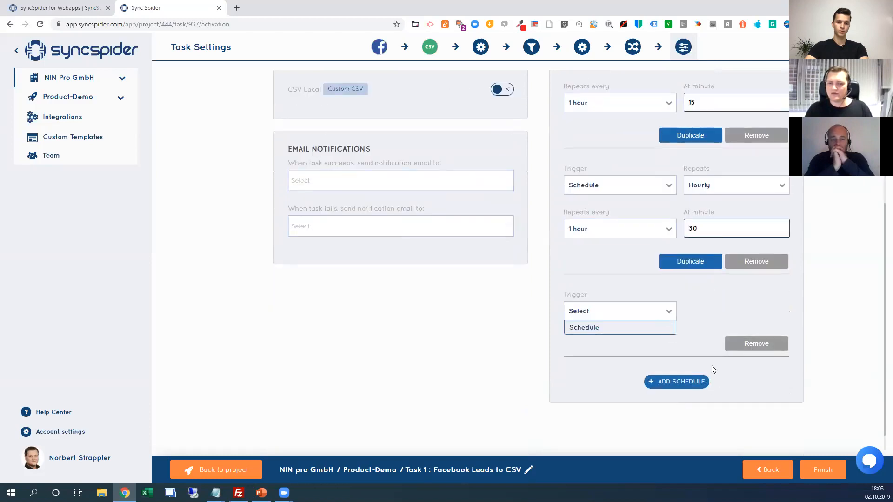
{"action": "left_click", "coordinate": [772, 345]}
{"action": "left_click", "coordinate": [527, 275]}
- Duplicate the minute 30 schedule and set the copy to run at minute 45
{"action": "left_click", "coordinate": [684, 318]}
{"action": "scroll", "coordinate": [730, 356], "scroll_direction": "down", "scroll_amount": 2}
{"action": "left_click_drag", "start_coordinate": [725, 331], "coordinate": [566, 333]}
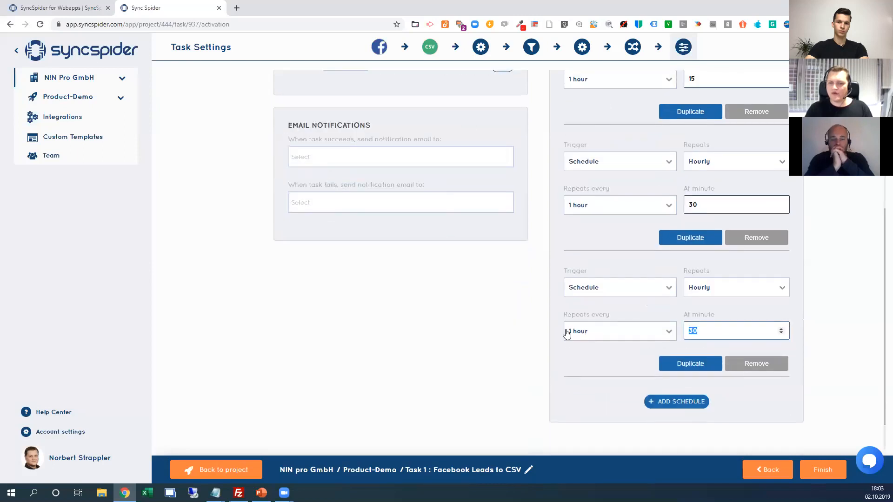
{"action": "type", "text": "45"}
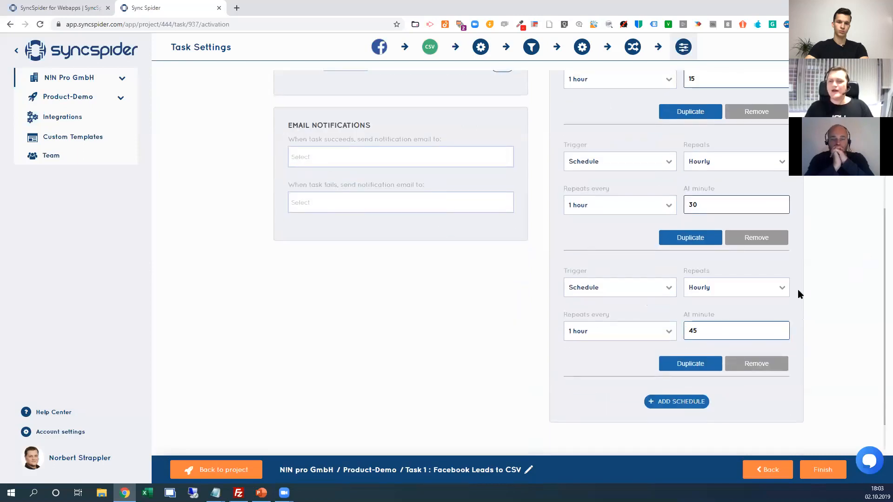
- Review the hourly schedules and their trigger options, and activate the task for the CSV Local Custom CSV destination
{"action": "scroll", "coordinate": [798, 292], "scroll_direction": "up", "scroll_amount": 5}
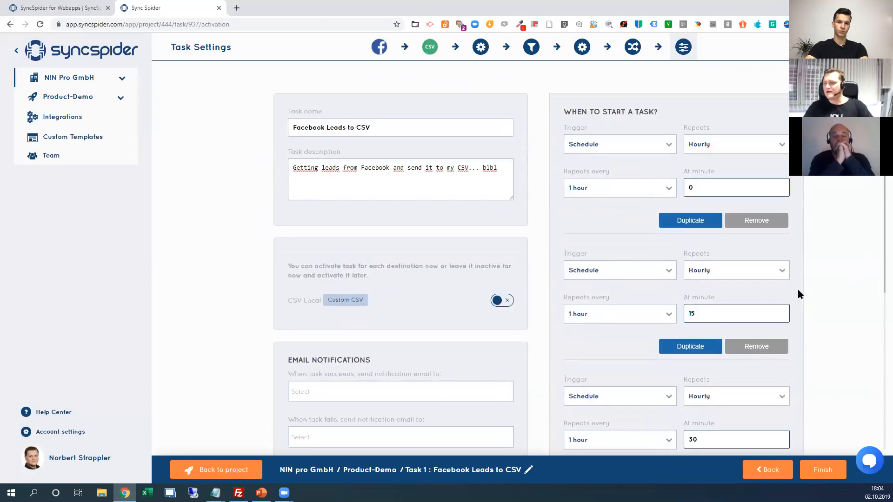
{"action": "scroll", "coordinate": [797, 290], "scroll_direction": "down", "scroll_amount": 2}
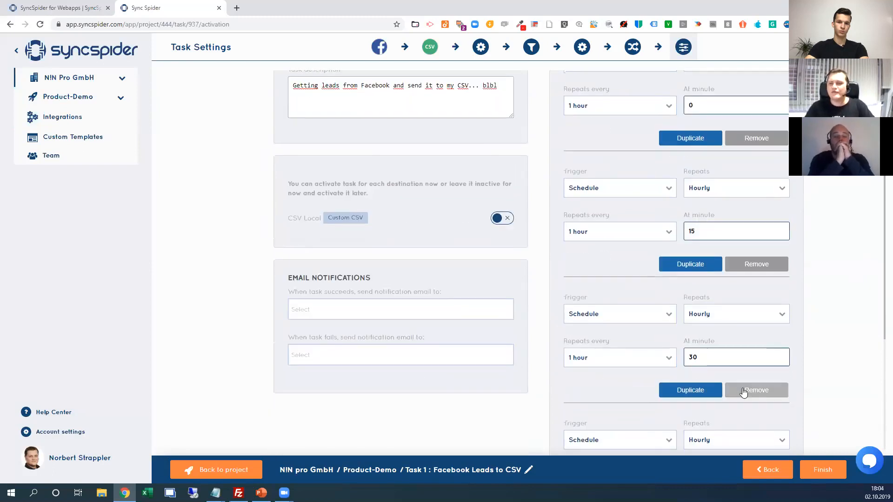
{"action": "scroll", "coordinate": [743, 392], "scroll_direction": "down", "scroll_amount": 2}
{"action": "scroll", "coordinate": [743, 386], "scroll_direction": "up", "scroll_amount": 4}
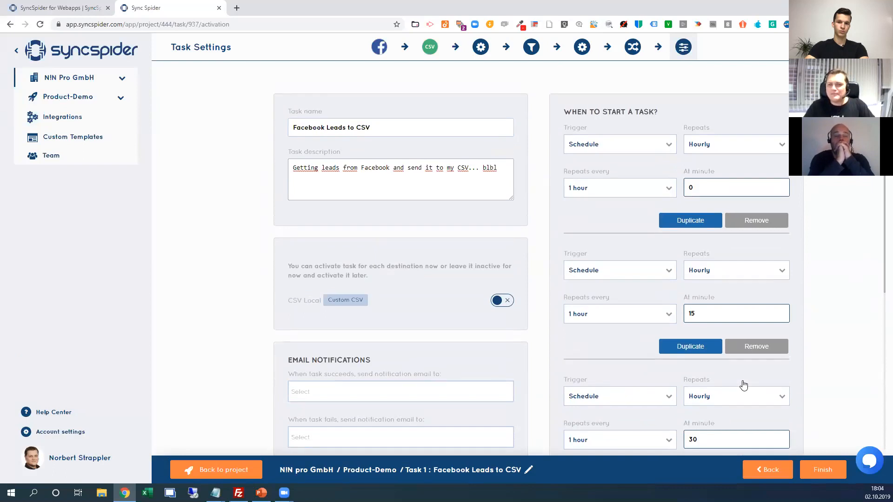
{"action": "left_click", "coordinate": [606, 148]}
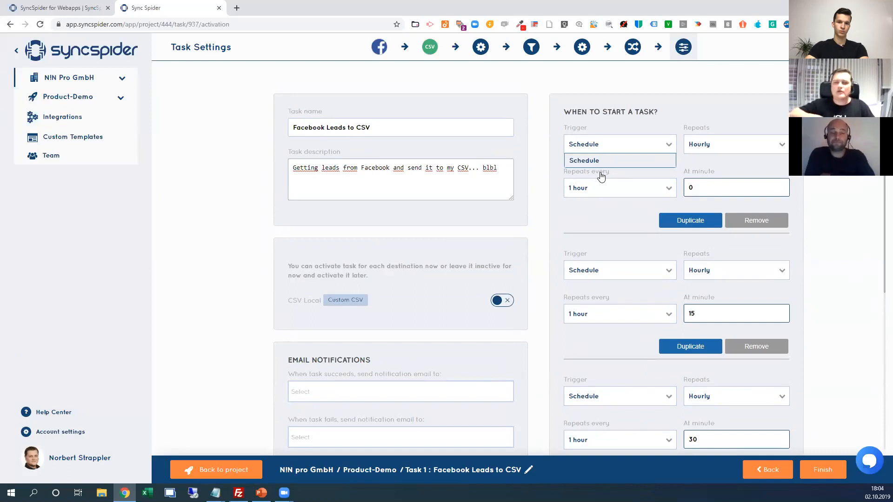
{"action": "left_click", "coordinate": [501, 300]}
- Delete the schedules at minutes 0, 15 and 30, keeping only the hourly one at minute 45
{"action": "scroll", "coordinate": [498, 329], "scroll_direction": "down", "scroll_amount": 2}
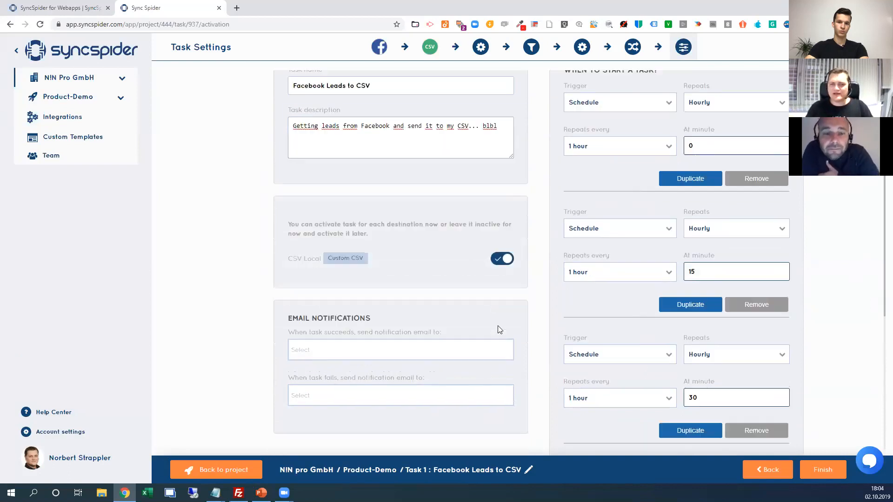
{"action": "left_click", "coordinate": [757, 140]}
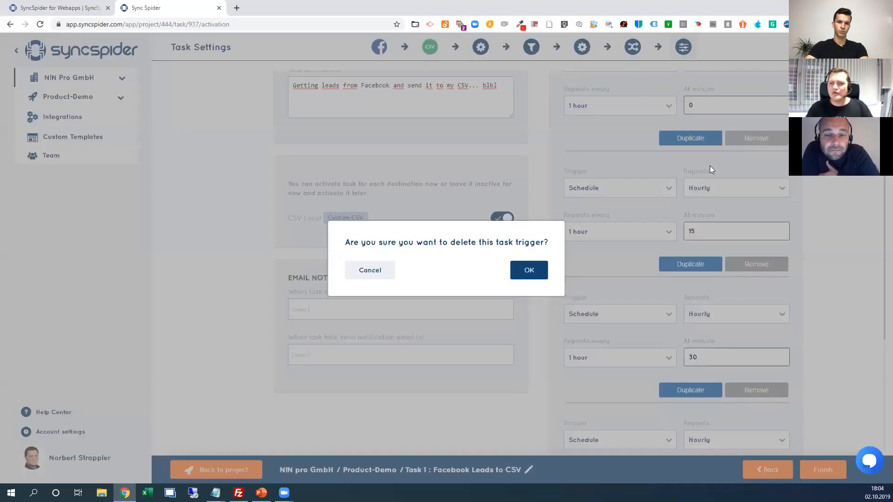
{"action": "left_click", "coordinate": [528, 274]}
{"action": "left_click", "coordinate": [756, 140]}
{"action": "left_click", "coordinate": [543, 269]}
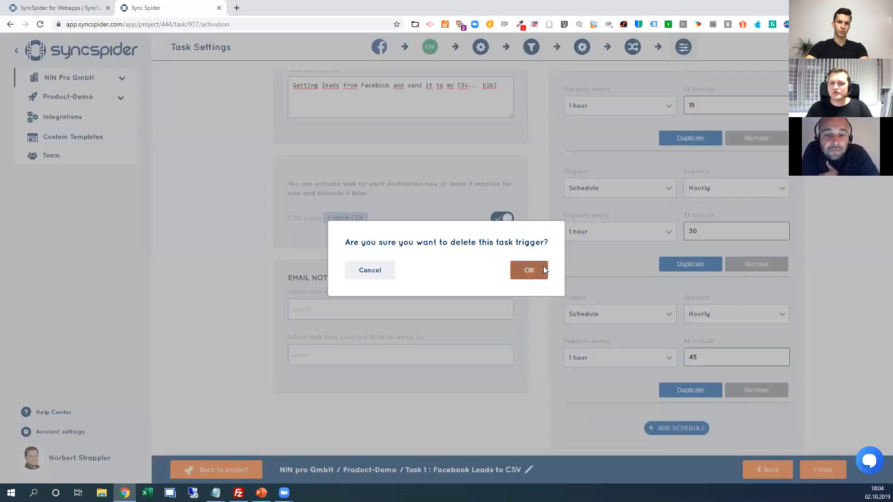
{"action": "left_click", "coordinate": [756, 139]}
{"action": "left_click", "coordinate": [532, 267]}
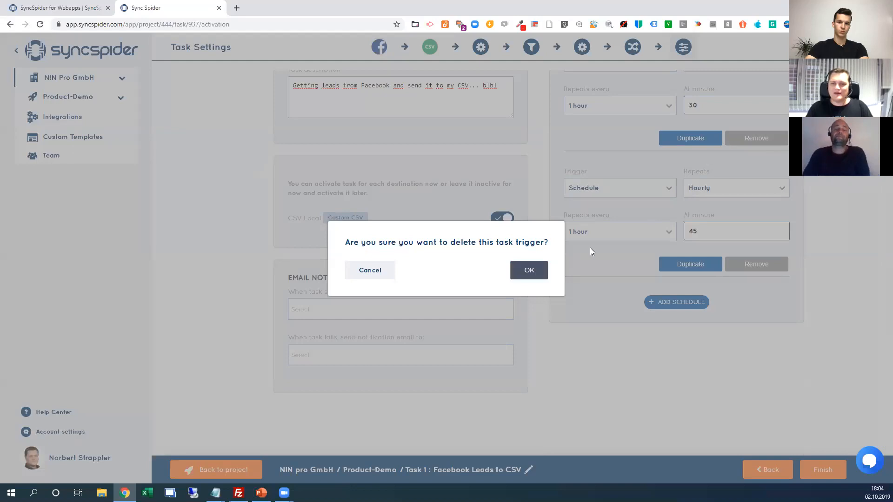
{"action": "left_click", "coordinate": [758, 142]}
{"action": "left_click", "coordinate": [535, 272]}
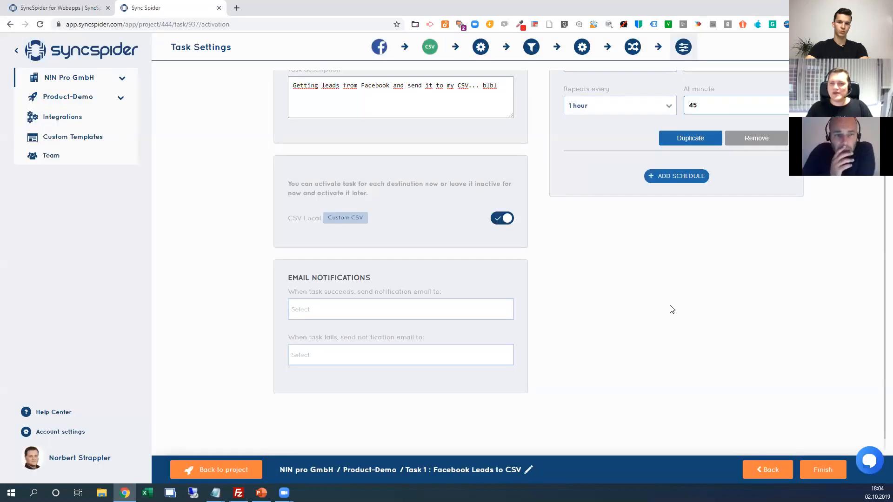
- Choose the signed-in account owner as the recipient of the email notification for a successful task
{"action": "scroll", "coordinate": [390, 328], "scroll_direction": "down", "scroll_amount": 2}
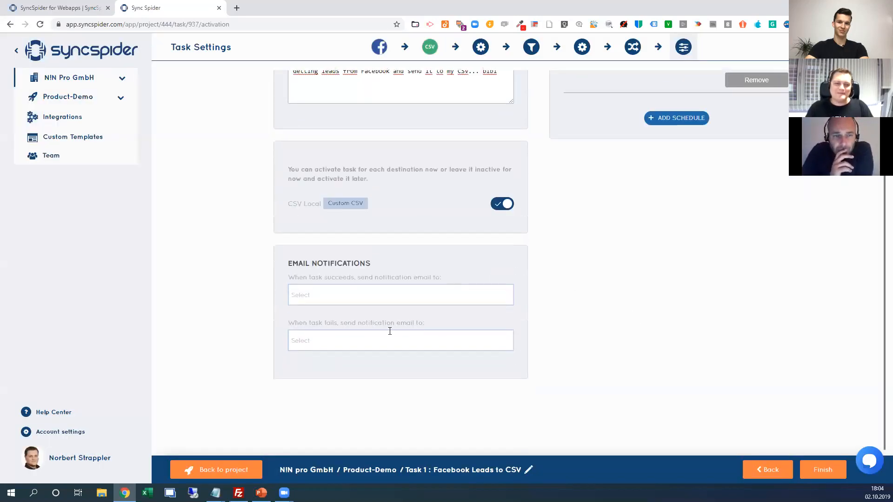
{"action": "left_click_drag", "start_coordinate": [288, 264], "coordinate": [405, 268]}
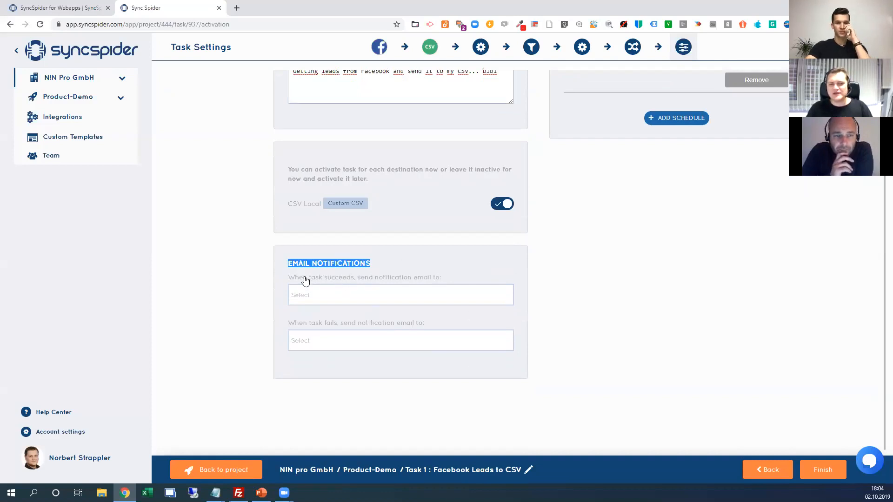
{"action": "left_click_drag", "start_coordinate": [307, 280], "coordinate": [348, 283]}
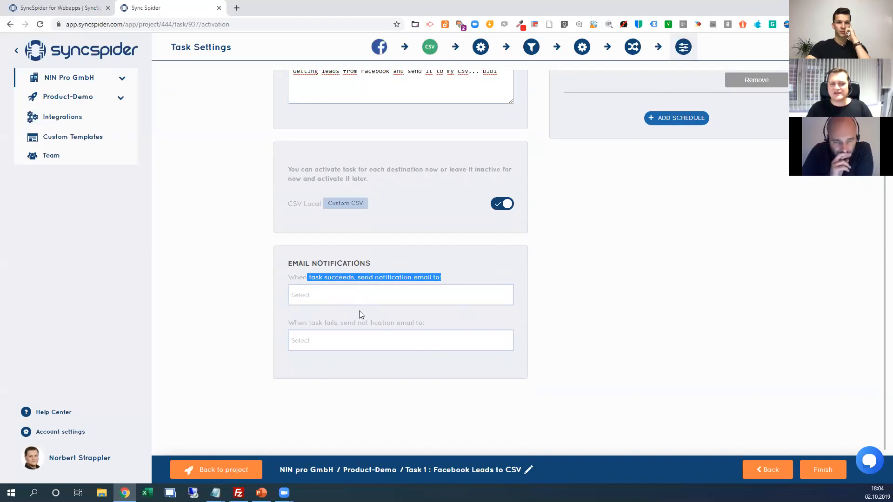
{"action": "left_click", "coordinate": [356, 296]}
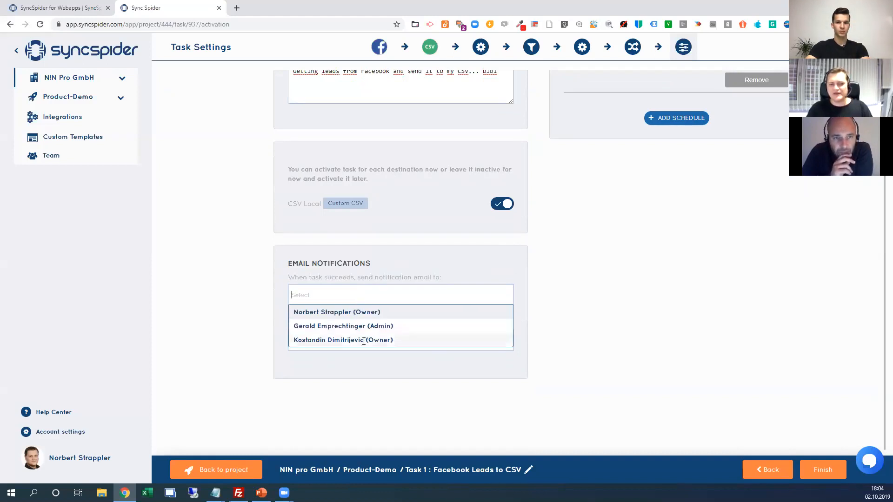
{"action": "left_click", "coordinate": [371, 317]}
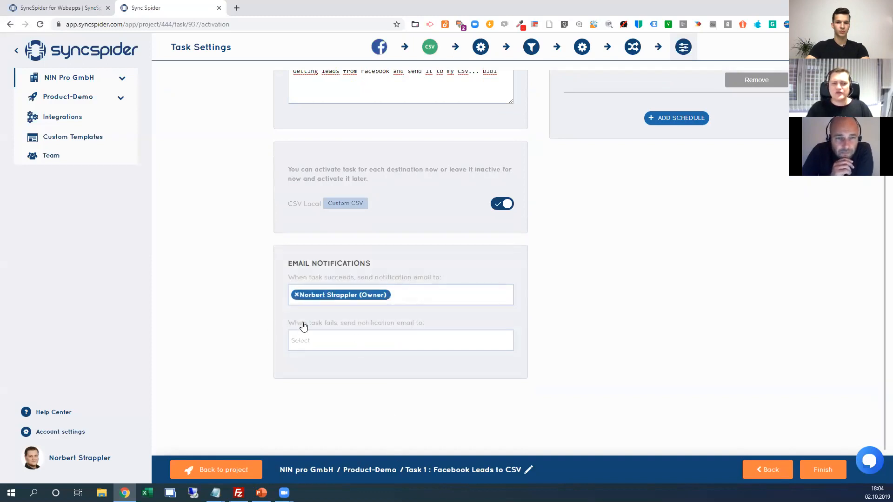
- Choose the same account owner as the recipient of the email notification for a failed task
{"action": "triple_click", "coordinate": [294, 324]}
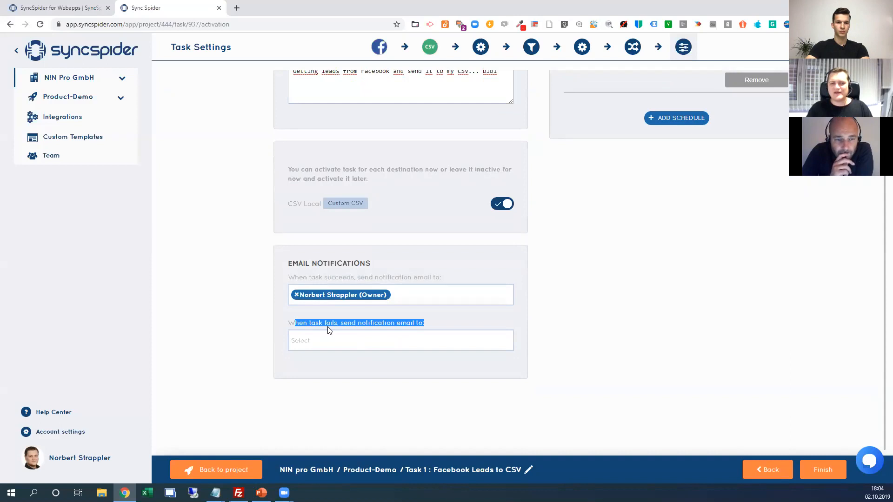
{"action": "left_click", "coordinate": [356, 342]}
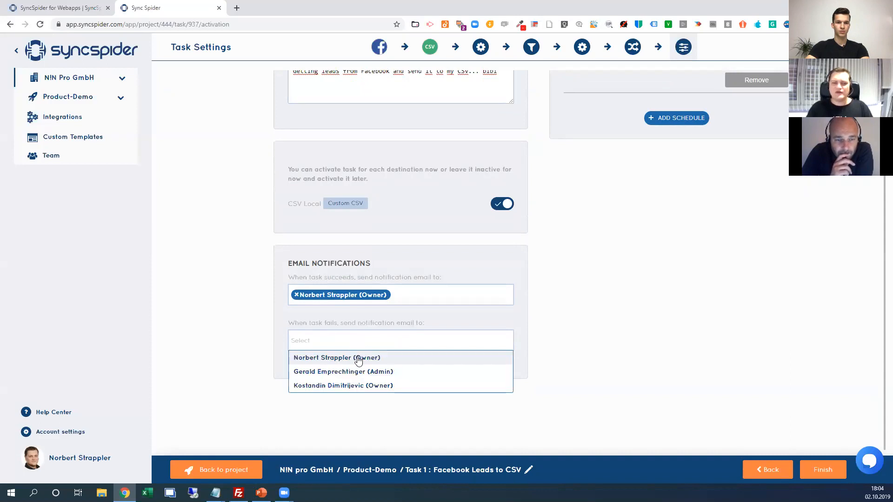
{"action": "left_click", "coordinate": [370, 356]}
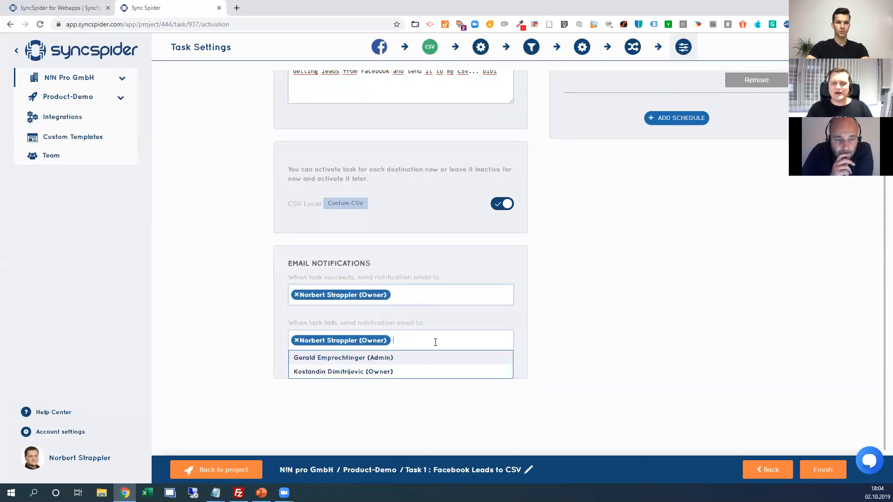
- Remove every recipient from the success and failure email notifications and finish the task setup
{"action": "left_click", "coordinate": [418, 360]}
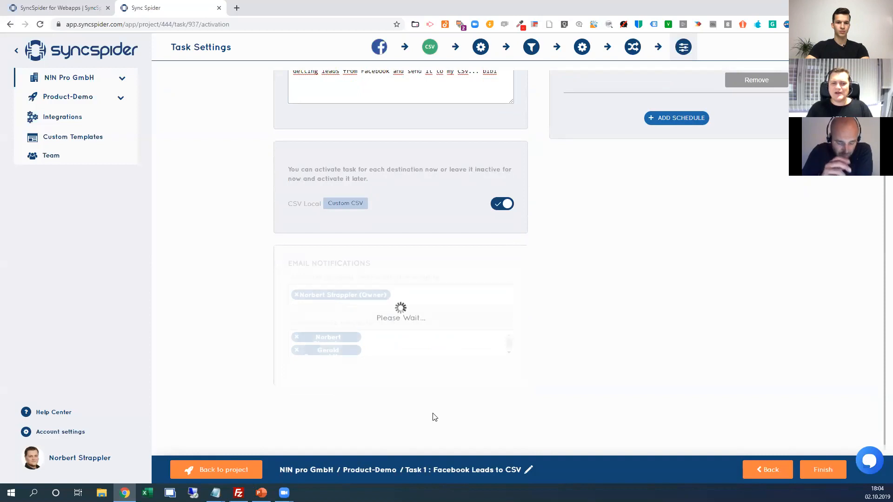
{"action": "left_click", "coordinate": [297, 350]}
{"action": "left_click", "coordinate": [299, 298]}
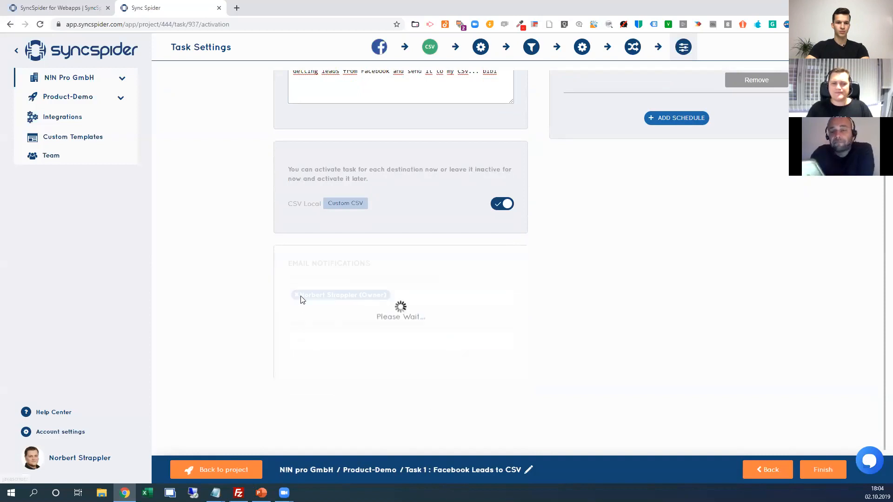
{"action": "left_click", "coordinate": [296, 295]}
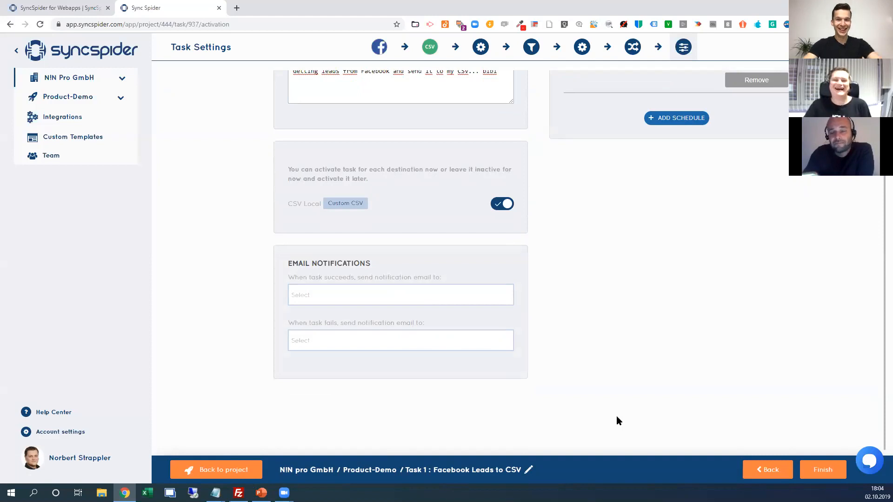
{"action": "left_click", "coordinate": [832, 472]}
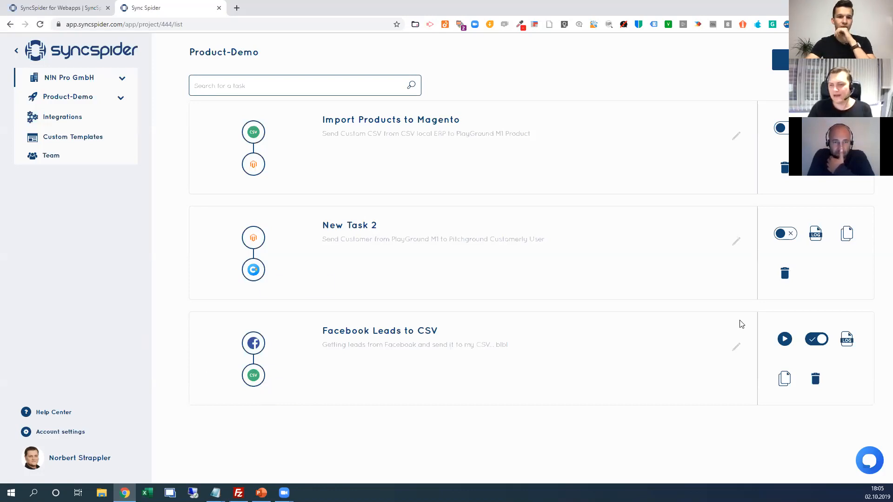
- Run the Facebook Leads to CSV task manually, review its execution log from import to CSV download link, and return to the project
{"action": "left_click", "coordinate": [776, 343]}
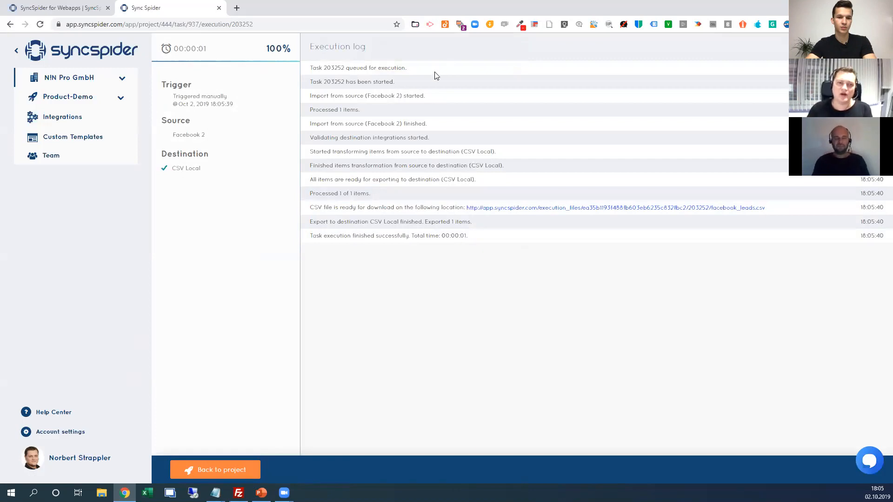
{"action": "left_click_drag", "start_coordinate": [371, 96], "coordinate": [437, 110]}
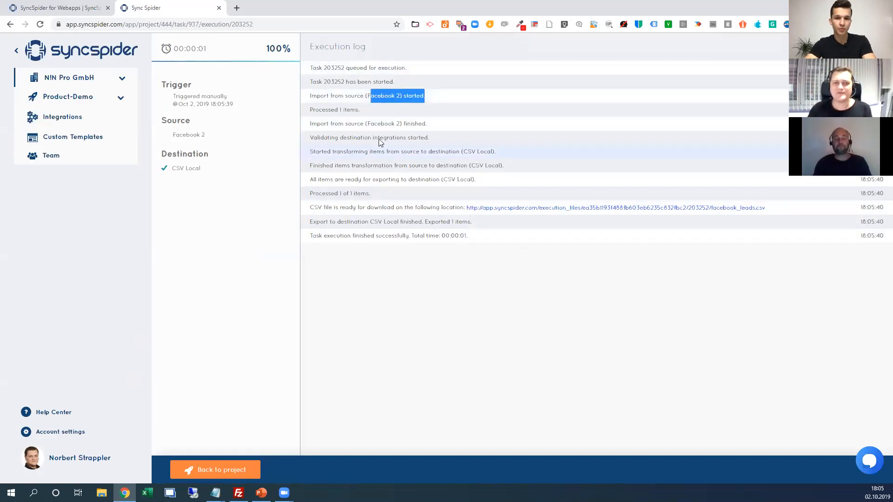
{"action": "left_click_drag", "start_coordinate": [377, 125], "coordinate": [432, 117]}
{"action": "left_click_drag", "start_coordinate": [371, 137], "coordinate": [413, 138]}
{"action": "left_click_drag", "start_coordinate": [369, 157], "coordinate": [434, 157]}
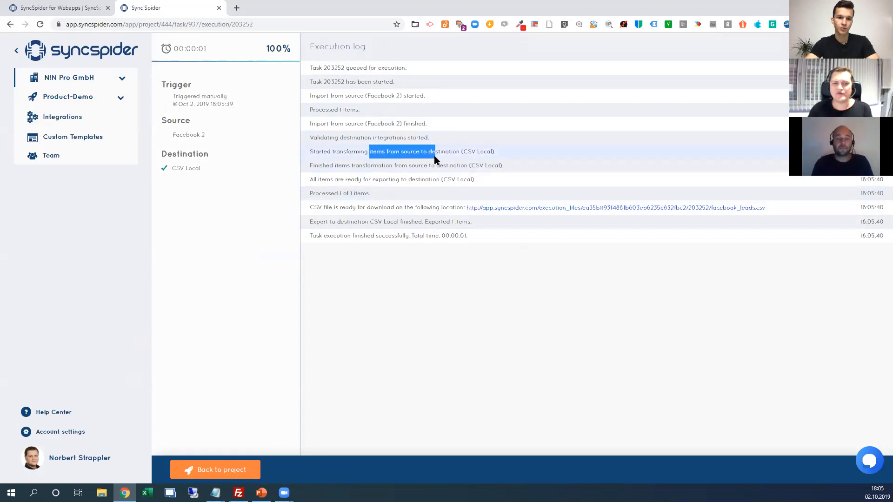
{"action": "left_click_drag", "start_coordinate": [326, 193], "coordinate": [423, 208]}
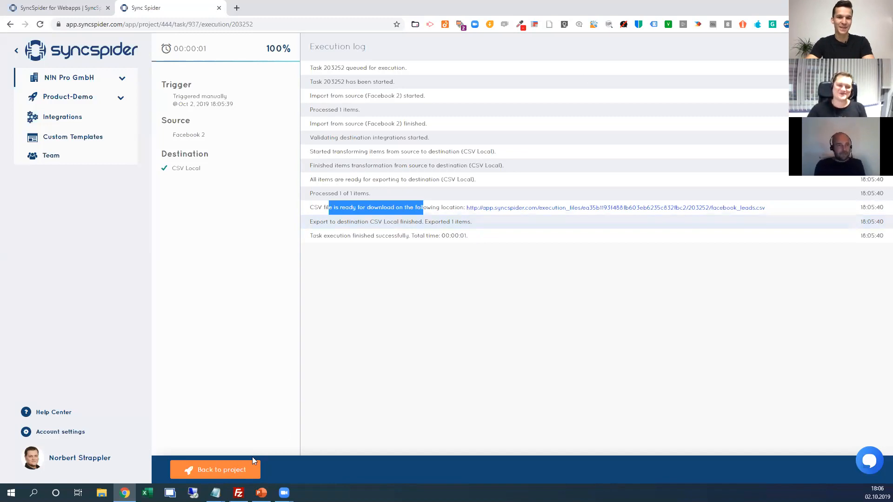
{"action": "left_click", "coordinate": [242, 473]}
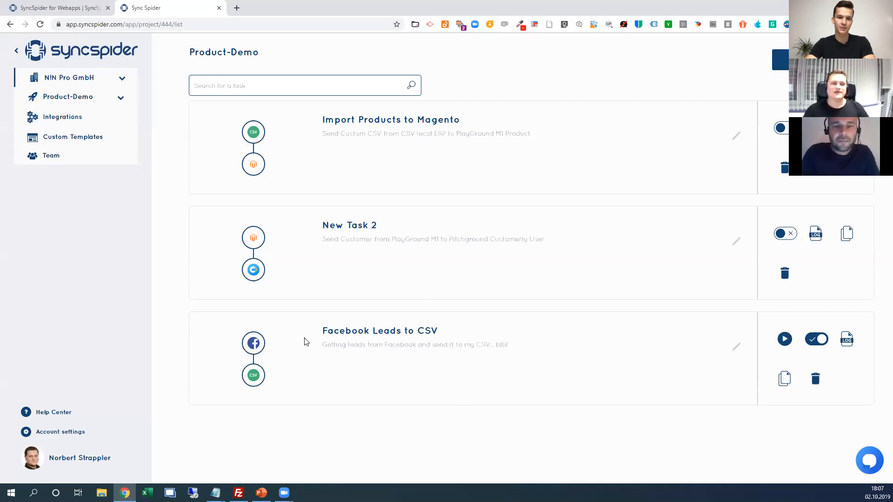
- Open the SyncSpider roadmap at syncspider.feedbear.com in a new browser tab and highlight its address
{"action": "left_click", "coordinate": [237, 8]}
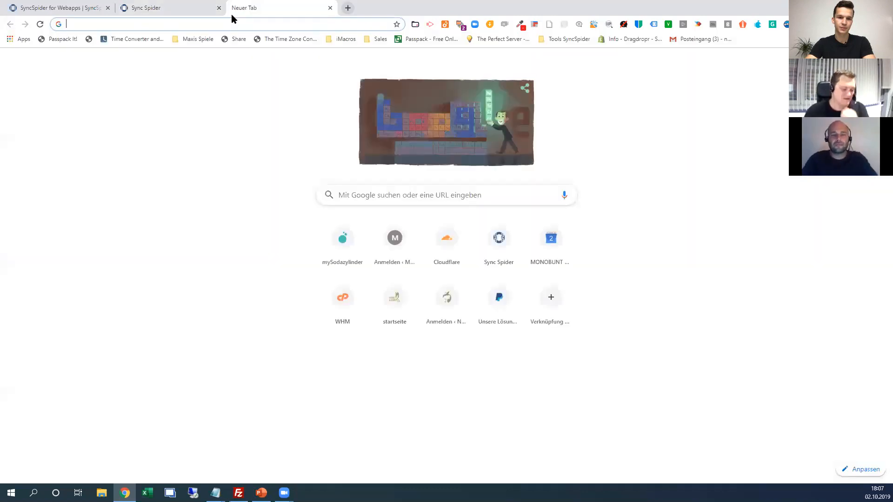
{"action": "type", "text": "syncspider.fe"}
{"action": "key", "text": "Return"}
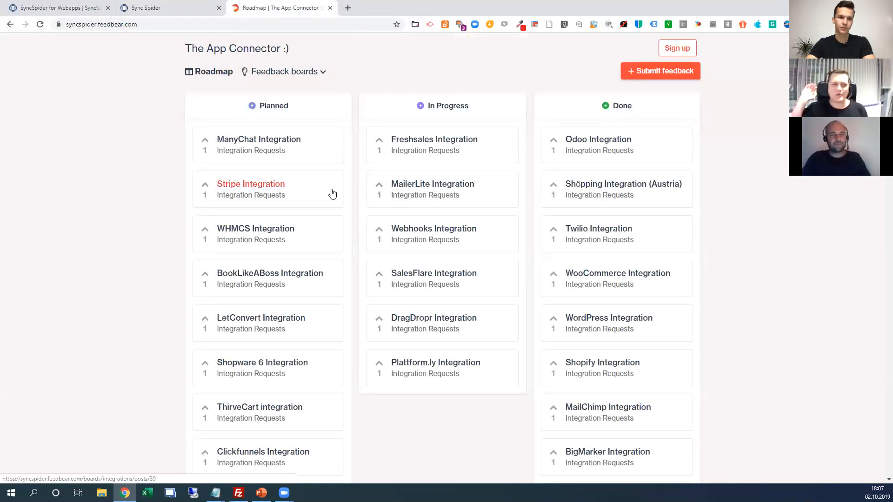
{"action": "left_click", "coordinate": [144, 25]}
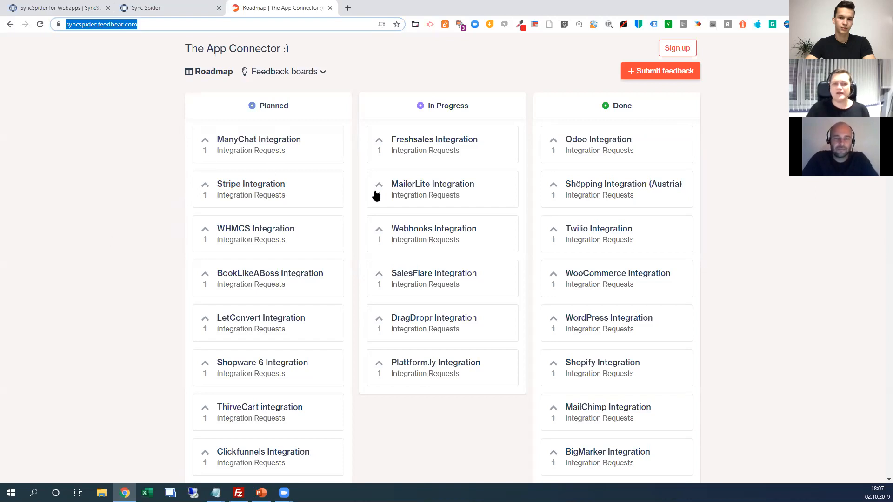
- Open the Integration Requests board and enter "mautic" as the integration name to look for similar posts
{"action": "left_click", "coordinate": [287, 79]}
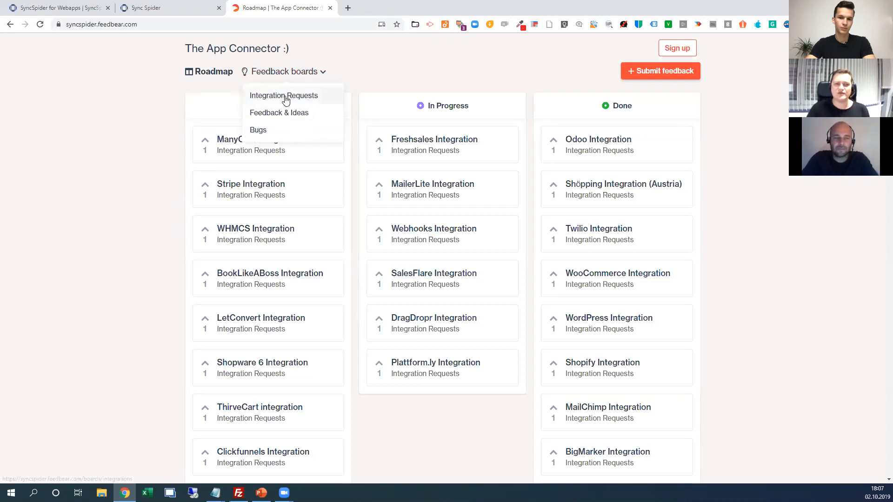
{"action": "left_click", "coordinate": [285, 96]}
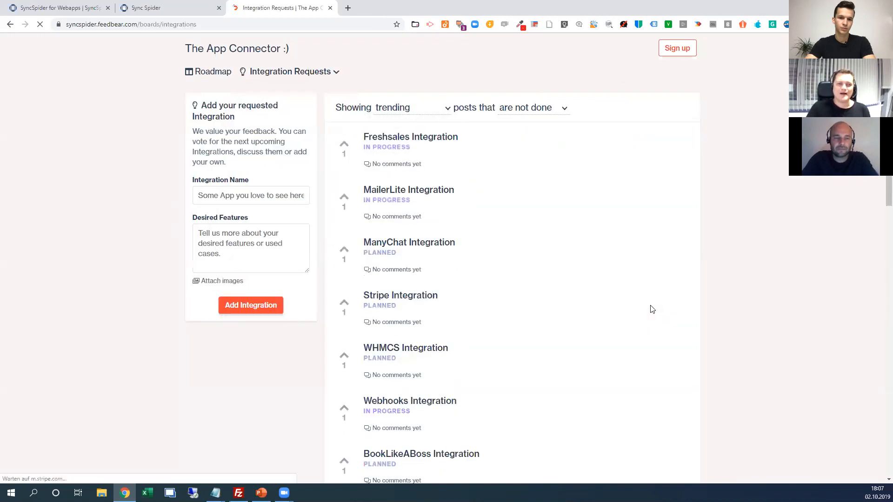
{"action": "left_click", "coordinate": [247, 196]}
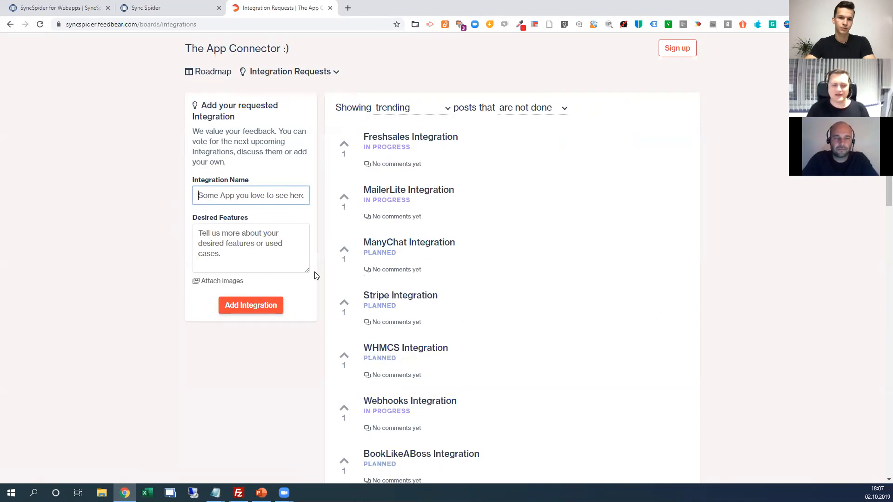
{"action": "type", "text": "mautic"}
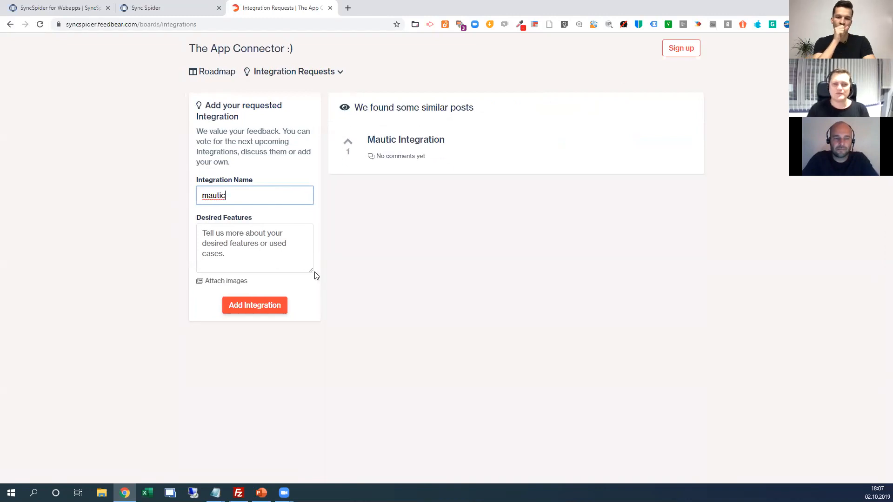
{"action": "left_click_drag", "start_coordinate": [355, 107], "coordinate": [471, 107]}
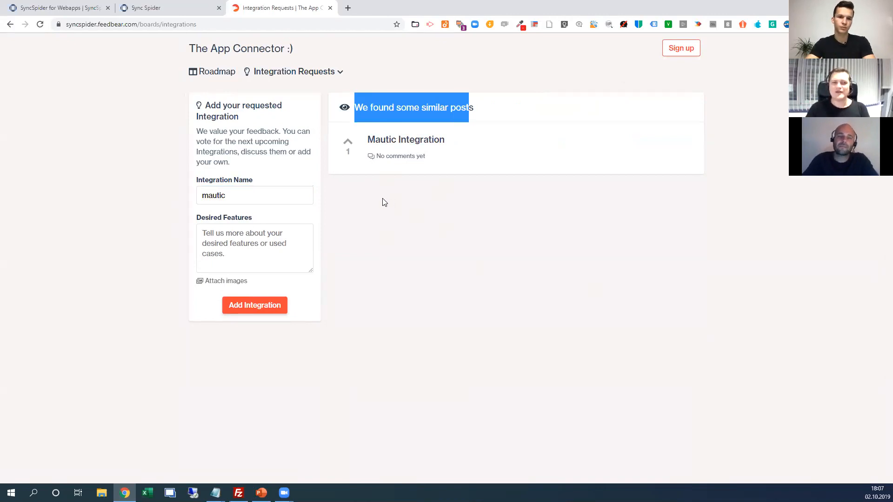
- Try to upvote the Mautic Integration request, dismiss the sign-up dialog and point out the desired features field
{"action": "left_click", "coordinate": [347, 144]}
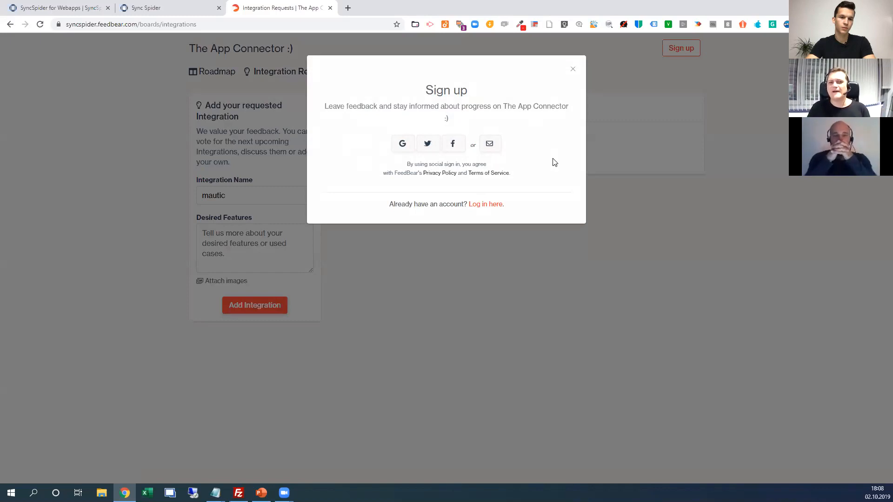
{"action": "left_click", "coordinate": [573, 68]}
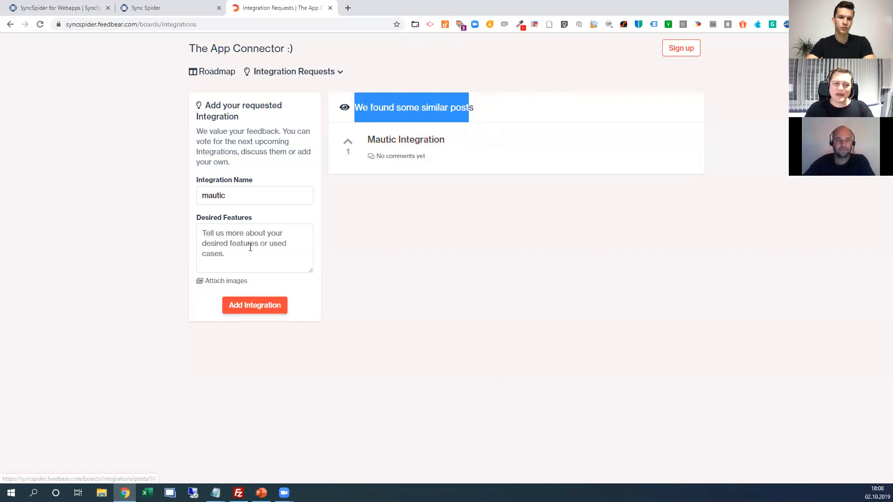
{"action": "left_click_drag", "start_coordinate": [205, 218], "coordinate": [231, 217]}
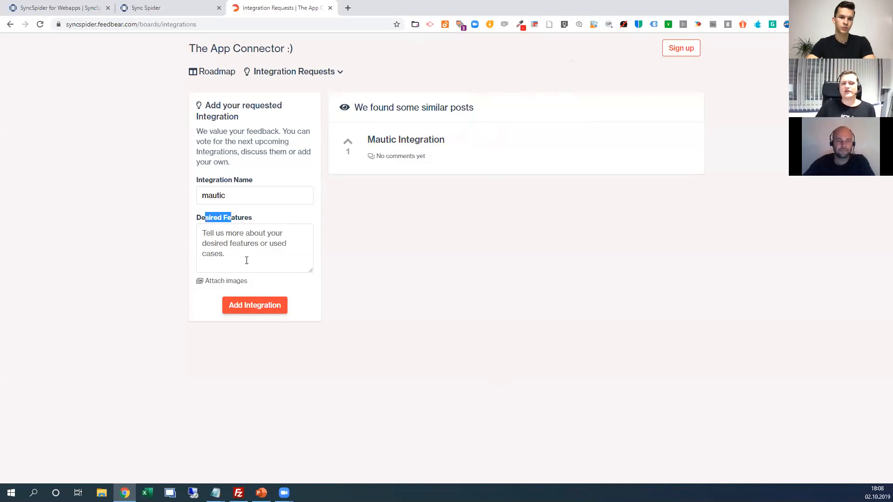
- Open the Mautic Integration request, examine its discussion section and return to the roadmap
{"action": "left_click", "coordinate": [406, 141]}
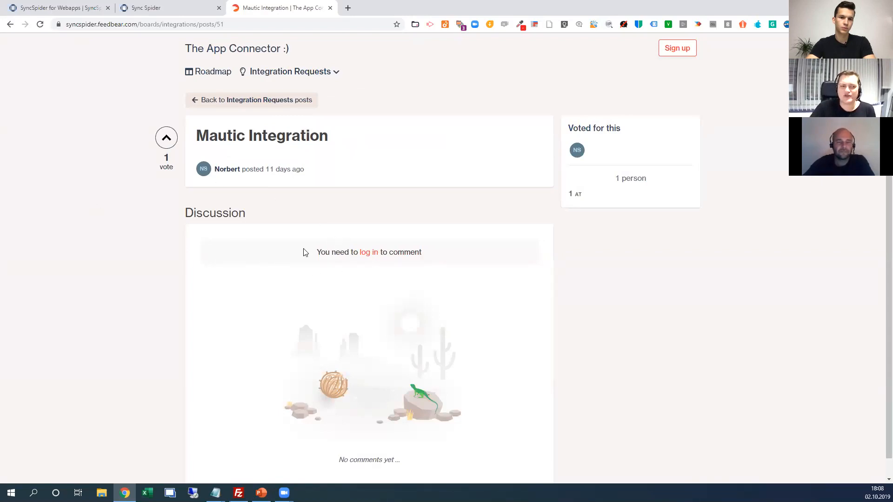
{"action": "scroll", "coordinate": [349, 283], "scroll_direction": "down", "scroll_amount": 1}
{"action": "left_click_drag", "start_coordinate": [203, 203], "coordinate": [289, 209]}
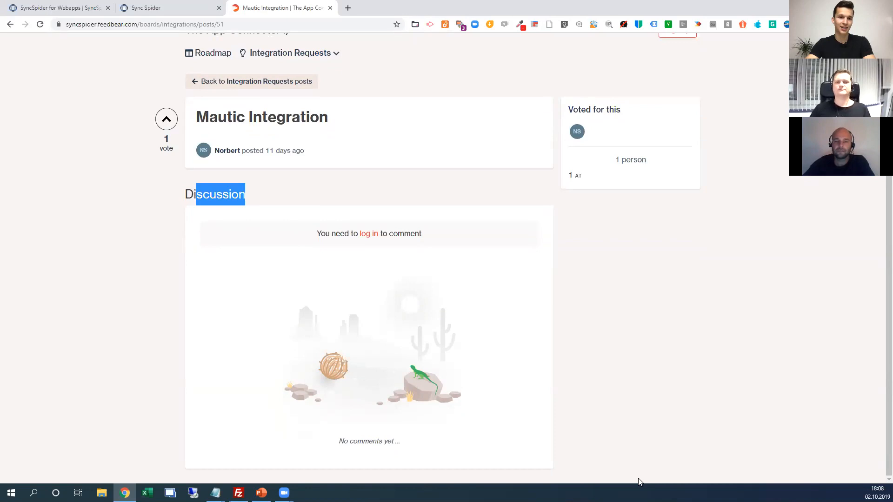
{"action": "left_click", "coordinate": [194, 57]}
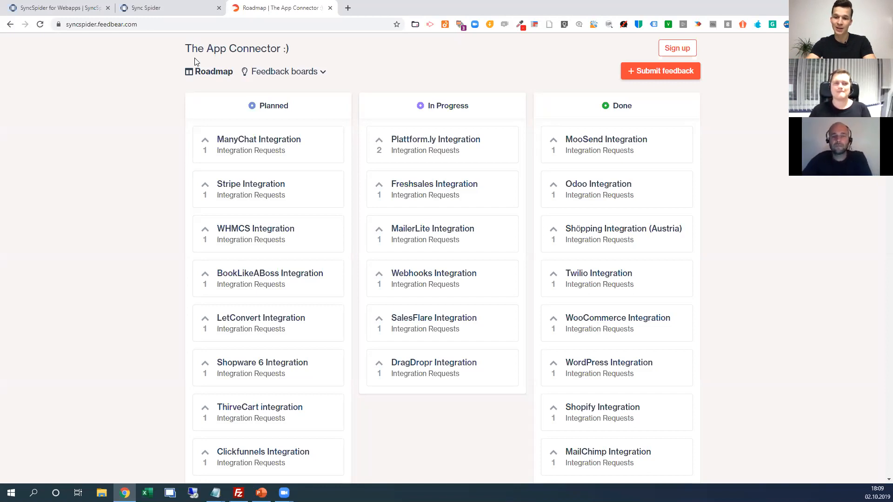
- Reopen the Facebook Leads to CSV task in SyncSpider, advance to the CSV Local target configuration and highlight the output file URL
{"action": "left_click", "coordinate": [144, 7]}
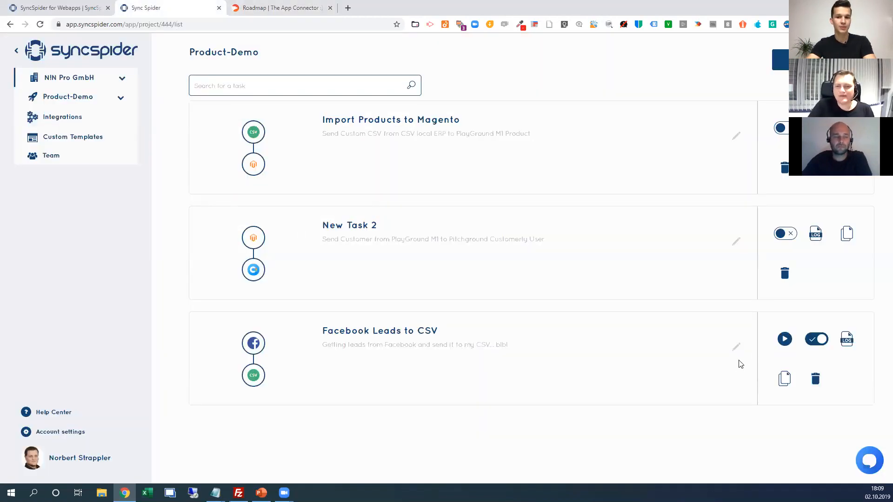
{"action": "left_click", "coordinate": [392, 334]}
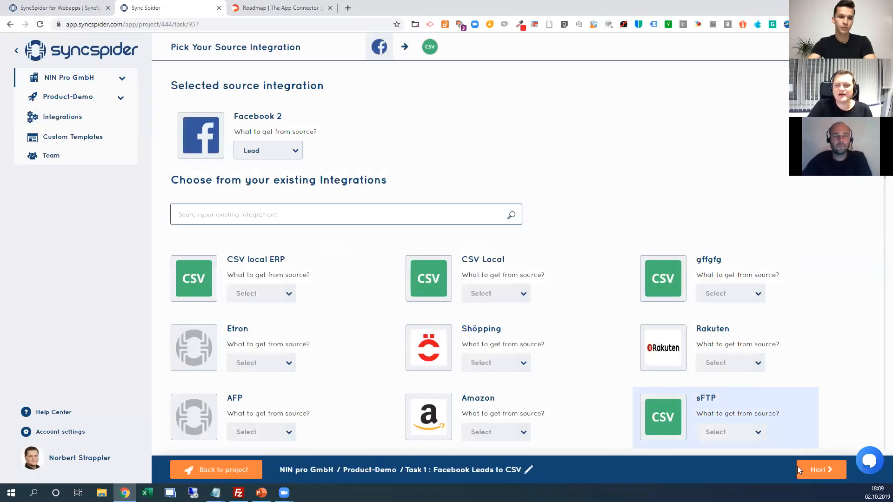
{"action": "left_click", "coordinate": [798, 467]}
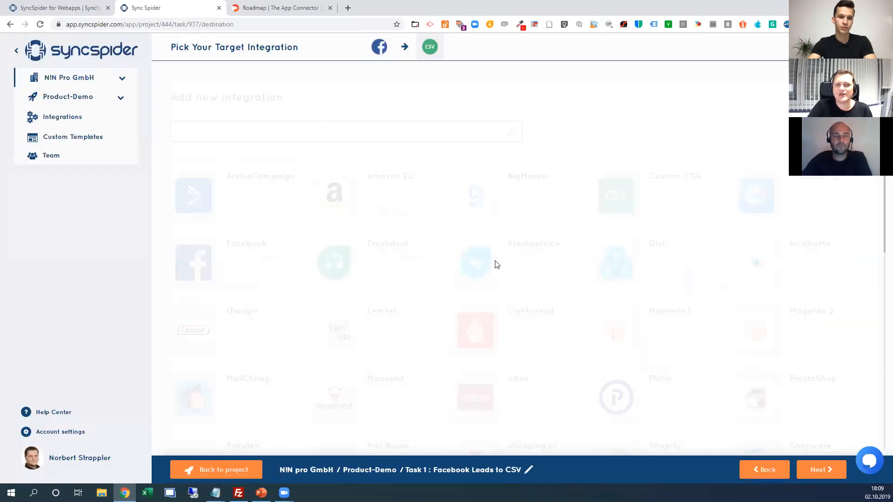
{"action": "left_click", "coordinate": [812, 473]}
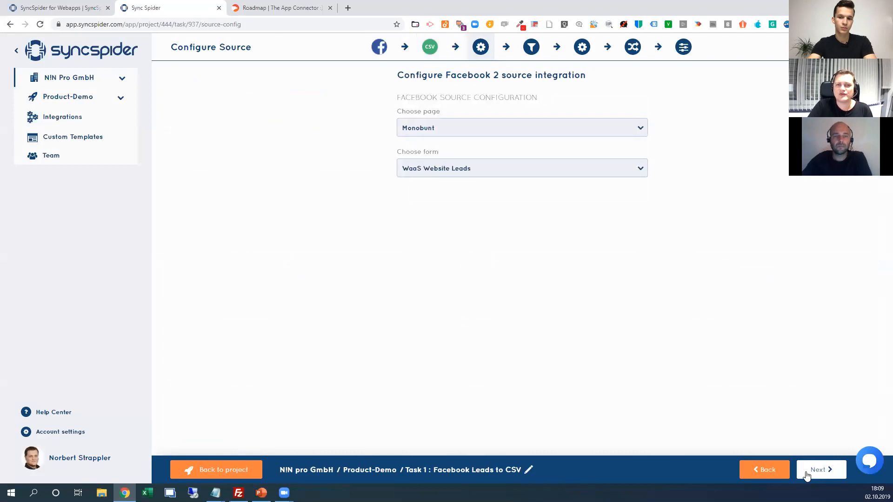
{"action": "left_click", "coordinate": [806, 472]}
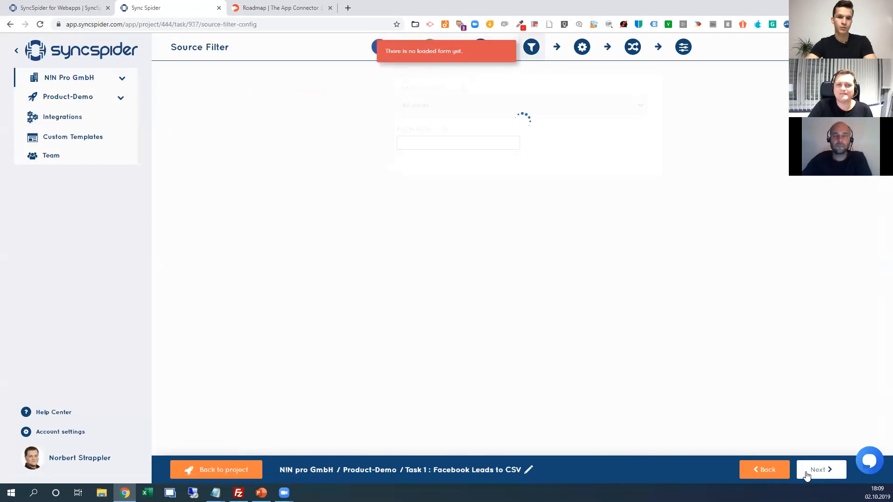
{"action": "left_click", "coordinate": [806, 472]}
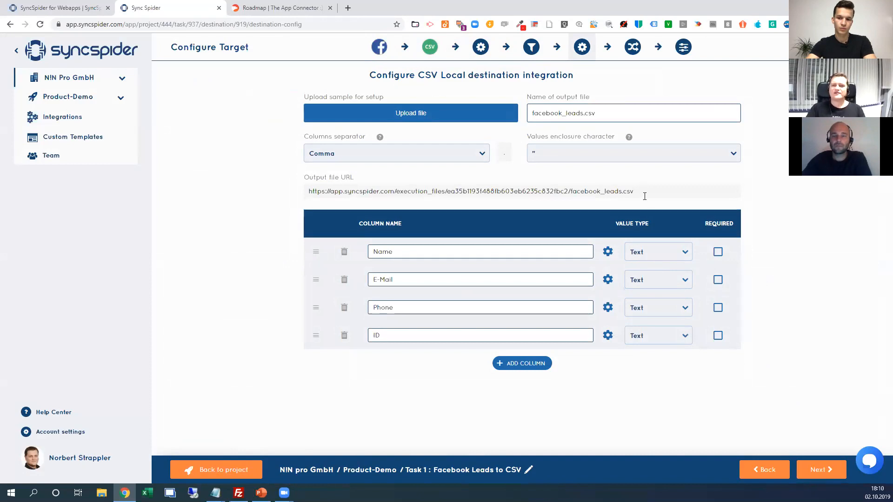
{"action": "triple_click", "coordinate": [480, 198]}
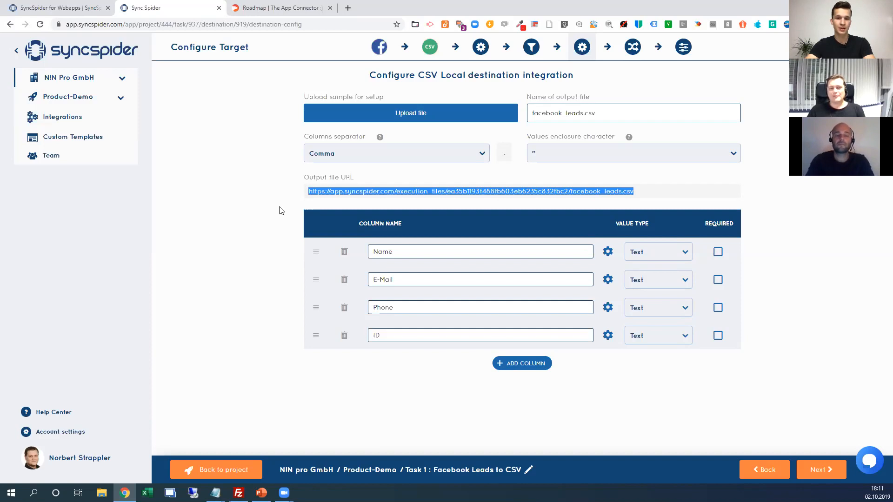
- Show the list of feedback boards on the roadmap page and return to the CSV target configuration in SyncSpider
{"action": "left_click", "coordinate": [257, 8]}
{"action": "left_click", "coordinate": [283, 74]}
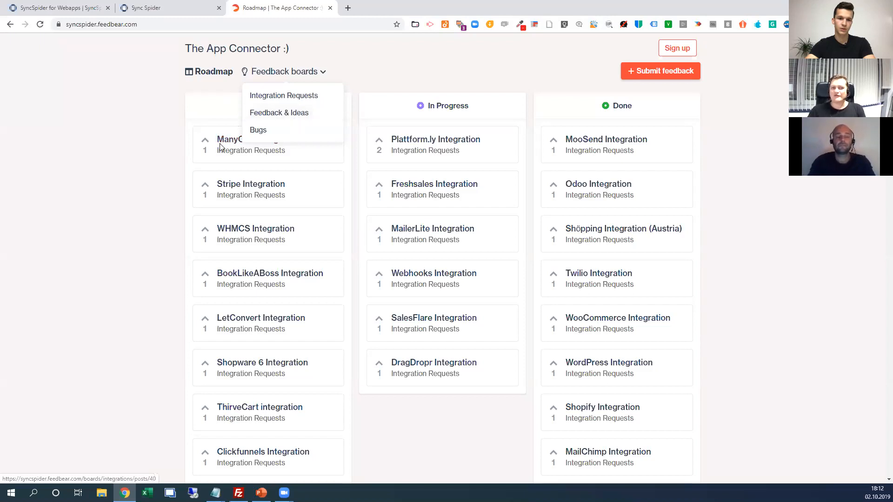
{"action": "left_click", "coordinate": [177, 4]}
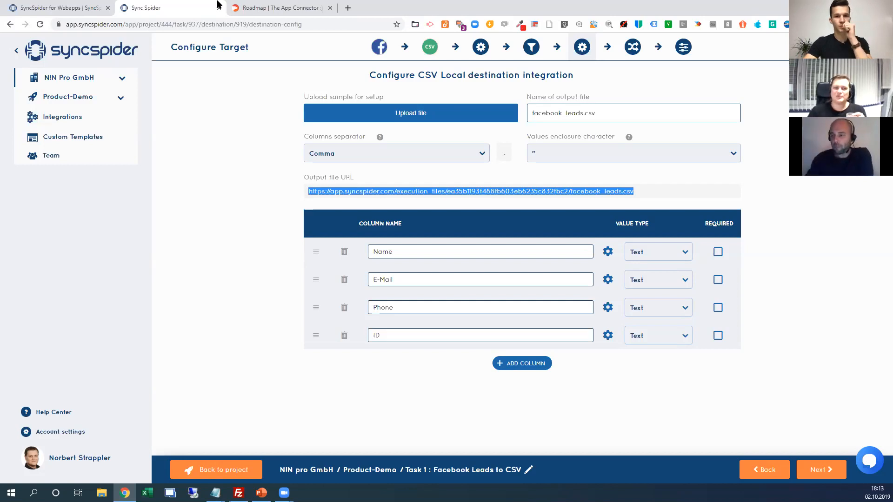
{"action": "left_click", "coordinate": [263, 6]}
{"action": "left_click", "coordinate": [169, 5]}
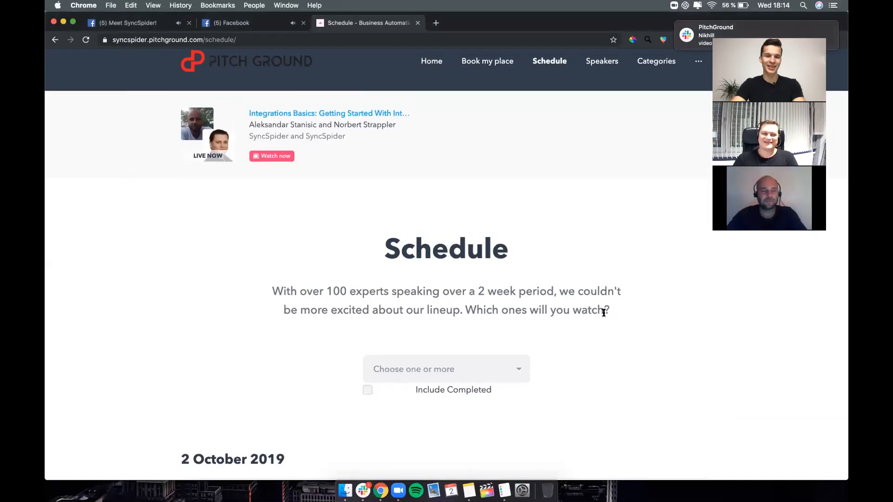
- Show the beginning of the PitchGround Schedule page and move the floating video panel clear of the browser toolbar
{"action": "scroll", "coordinate": [603, 313], "scroll_direction": "down", "scroll_amount": 2}
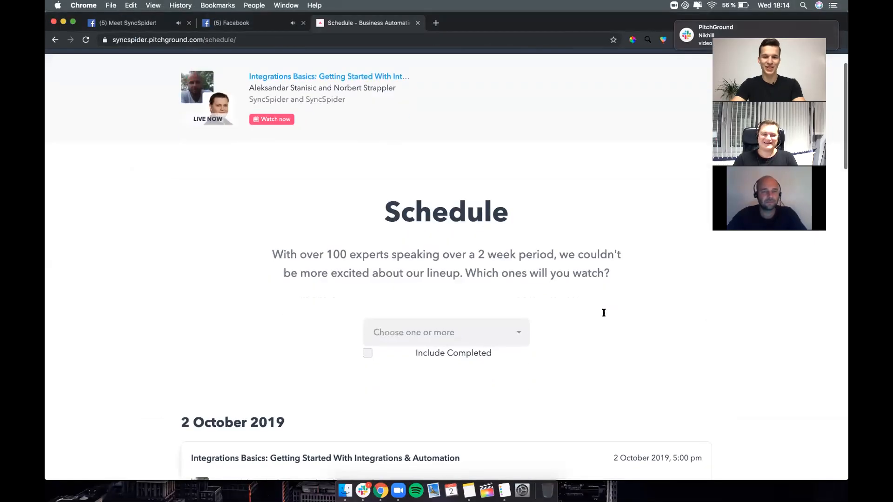
{"action": "scroll", "coordinate": [603, 313], "scroll_direction": "down", "scroll_amount": 2}
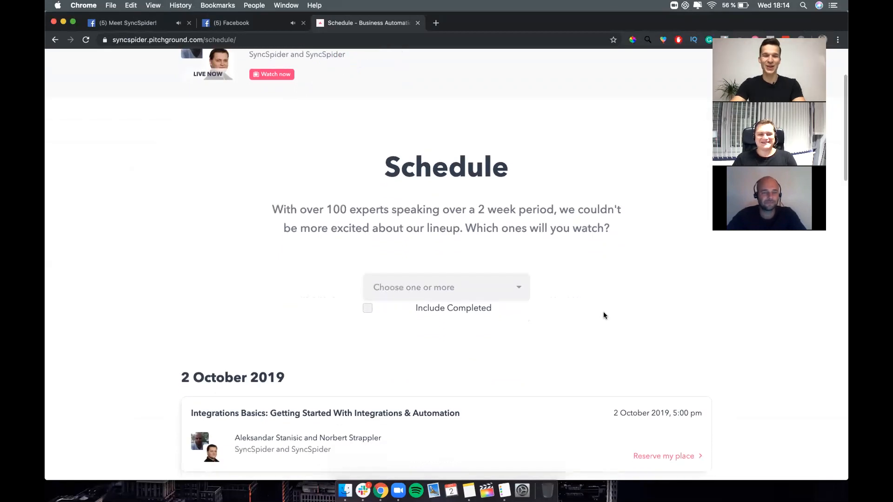
{"action": "scroll", "coordinate": [604, 316], "scroll_direction": "up", "scroll_amount": 4}
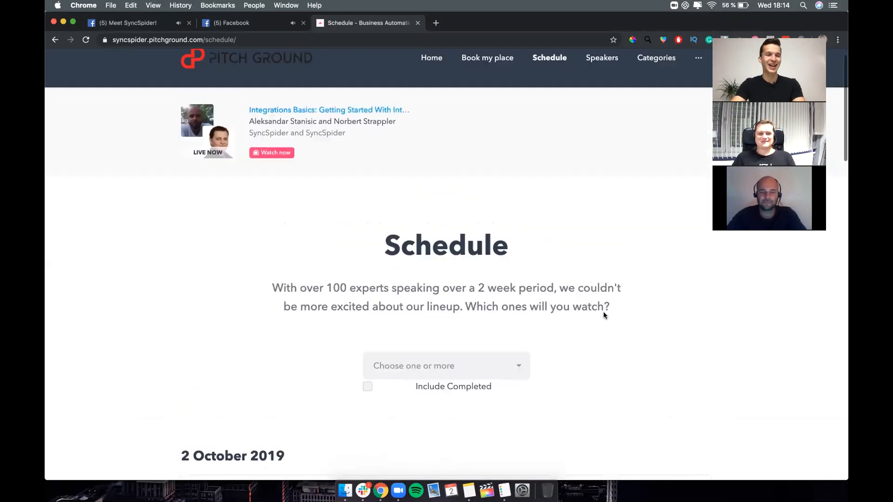
{"action": "scroll", "coordinate": [604, 315], "scroll_direction": "up", "scroll_amount": 1}
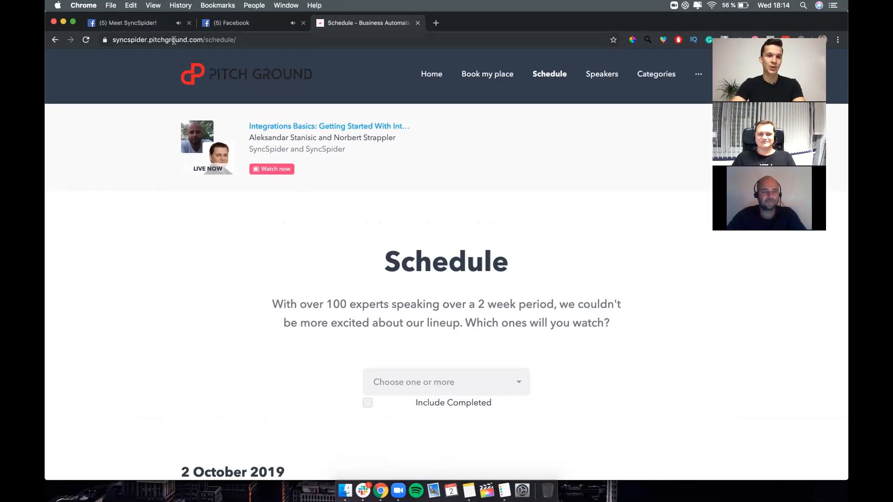
{"action": "scroll", "coordinate": [279, 223], "scroll_direction": "down", "scroll_amount": 1}
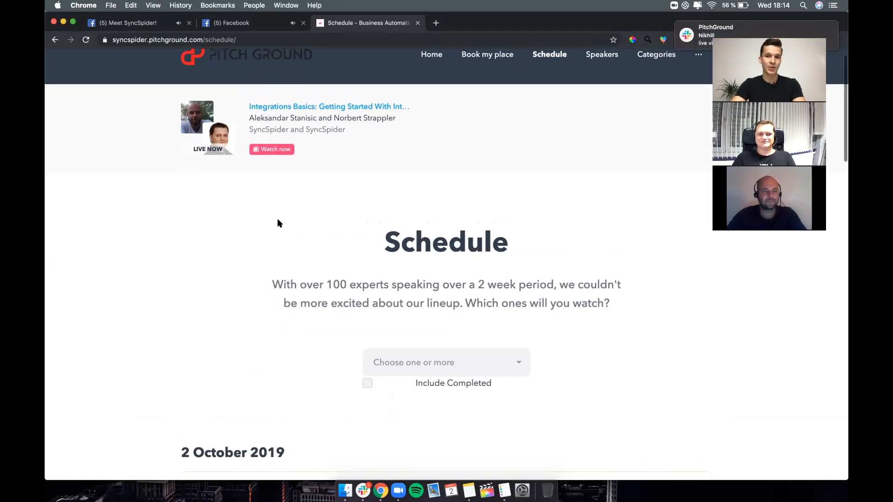
{"action": "scroll", "coordinate": [279, 223], "scroll_direction": "down", "scroll_amount": 3}
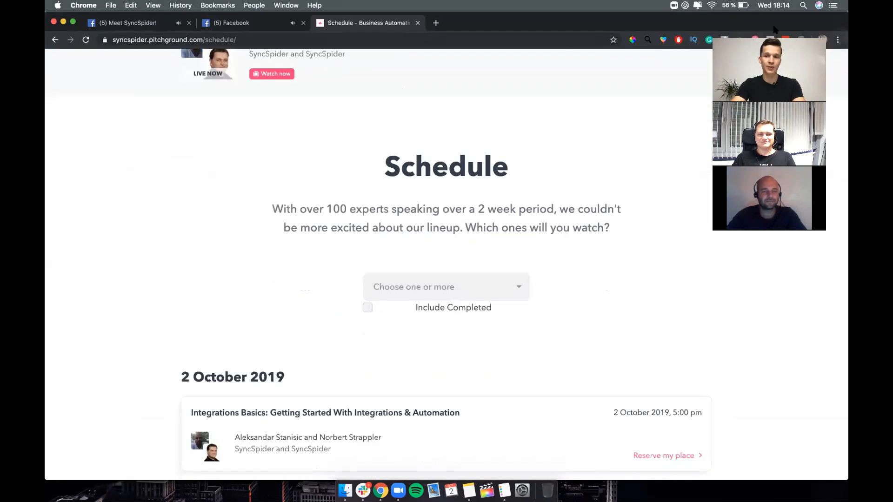
{"action": "left_click_drag", "start_coordinate": [775, 30], "coordinate": [794, 115]}
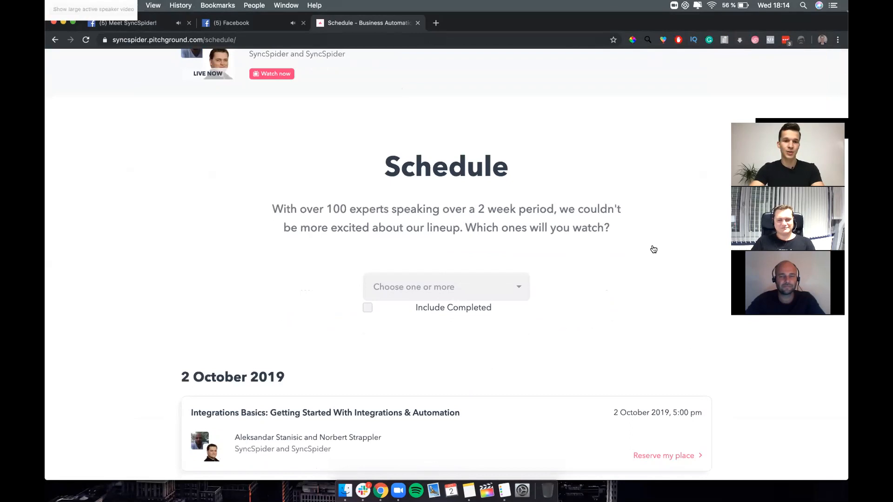
- Examine the scheduled SyncSpider sessions day by day, from 2 October through the deal launch day on 14 October 2019
{"action": "scroll", "coordinate": [654, 249], "scroll_direction": "down", "scroll_amount": 5}
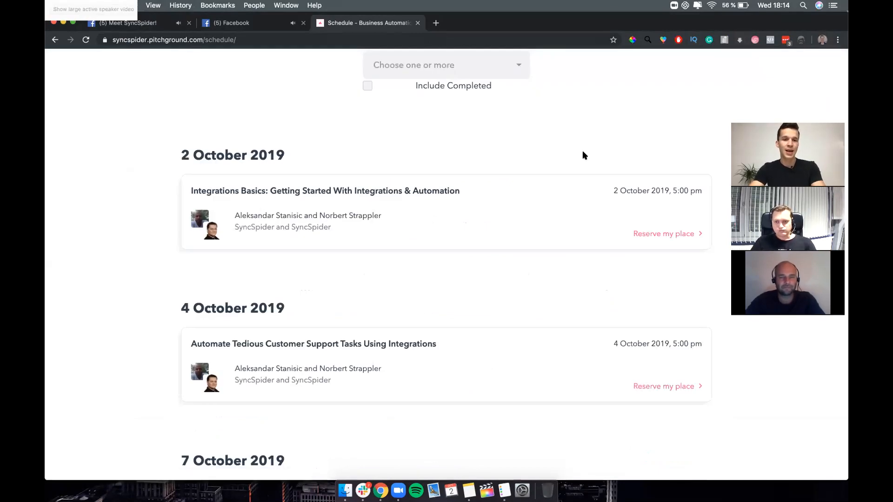
{"action": "scroll", "coordinate": [535, 176], "scroll_direction": "down", "scroll_amount": 2}
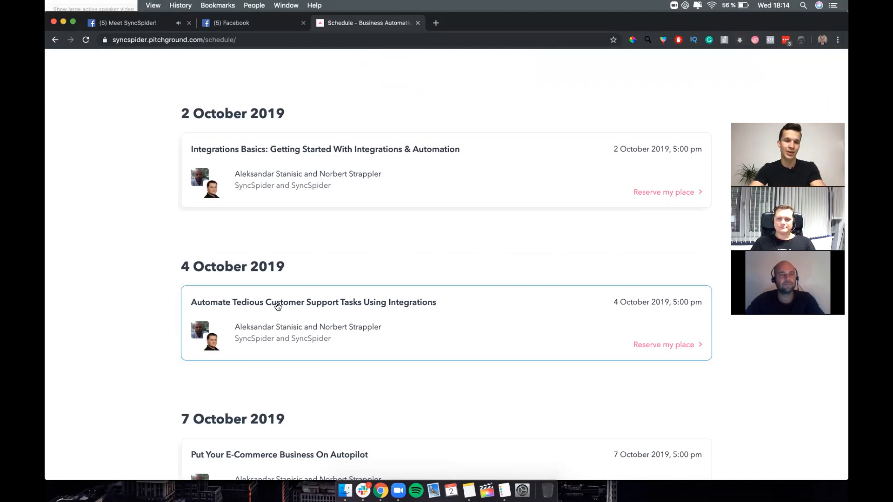
{"action": "scroll", "coordinate": [411, 261], "scroll_direction": "down", "scroll_amount": 5}
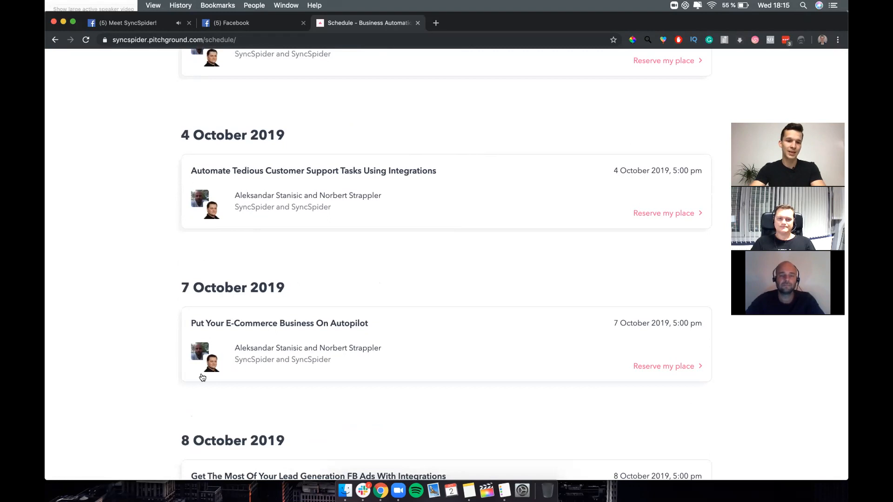
{"action": "scroll", "coordinate": [167, 266], "scroll_direction": "down", "scroll_amount": 3}
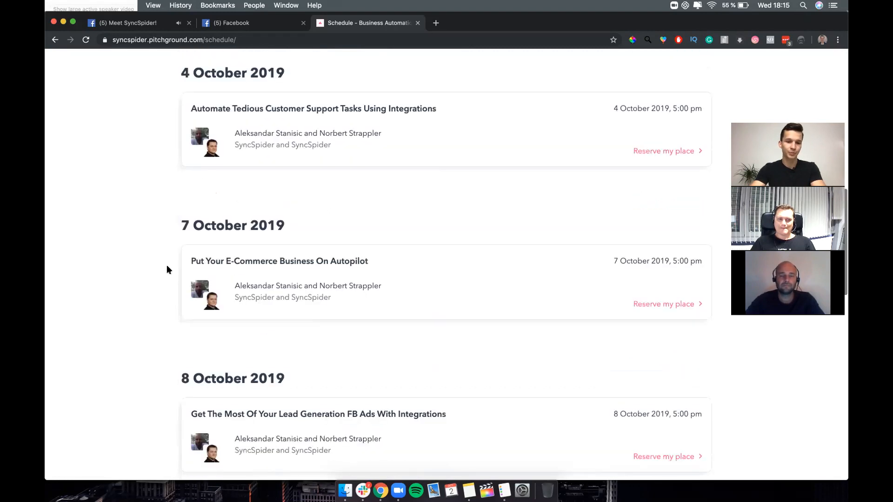
{"action": "scroll", "coordinate": [158, 283], "scroll_direction": "down", "scroll_amount": 4}
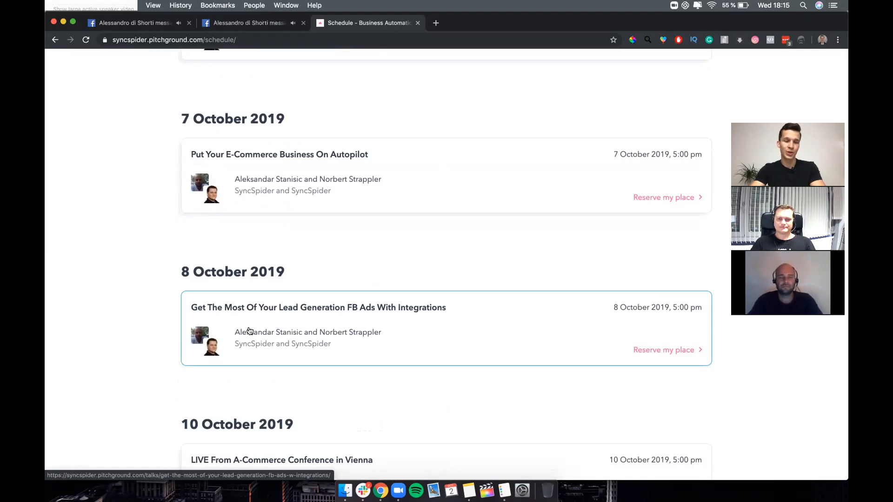
{"action": "scroll", "coordinate": [250, 331], "scroll_direction": "down", "scroll_amount": 1}
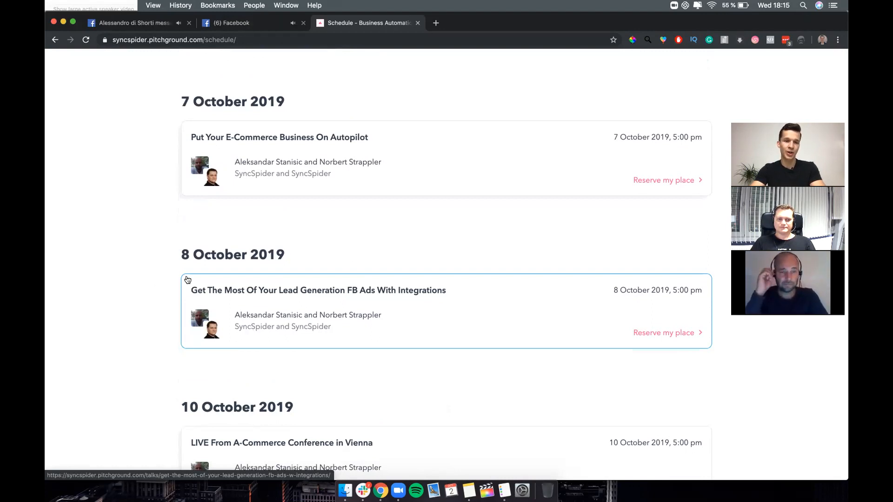
{"action": "scroll", "coordinate": [199, 307], "scroll_direction": "down", "scroll_amount": 1}
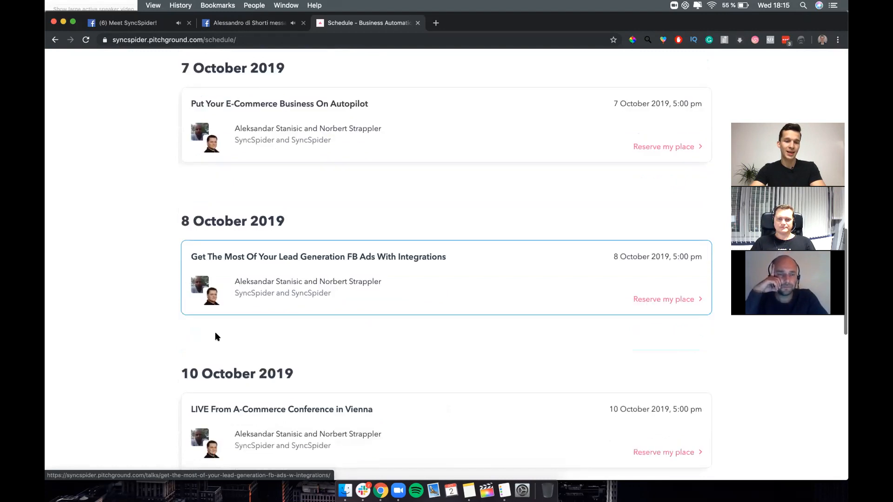
{"action": "scroll", "coordinate": [241, 362], "scroll_direction": "down", "scroll_amount": 2}
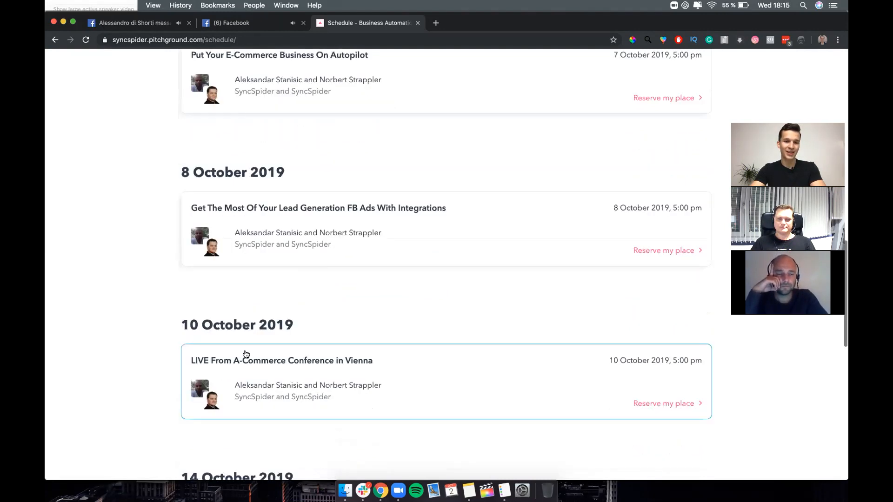
{"action": "scroll", "coordinate": [246, 355], "scroll_direction": "down", "scroll_amount": 2}
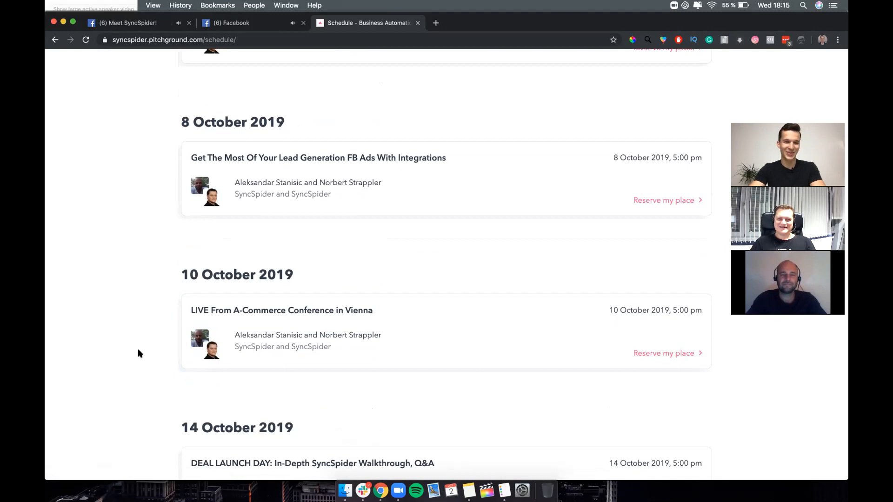
{"action": "scroll", "coordinate": [138, 350], "scroll_direction": "down", "scroll_amount": 2}
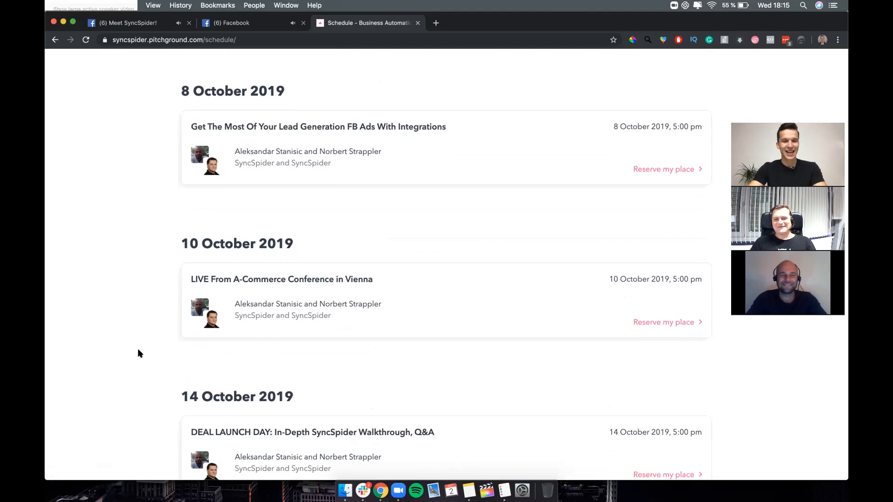
{"action": "scroll", "coordinate": [138, 353], "scroll_direction": "down", "scroll_amount": 5}
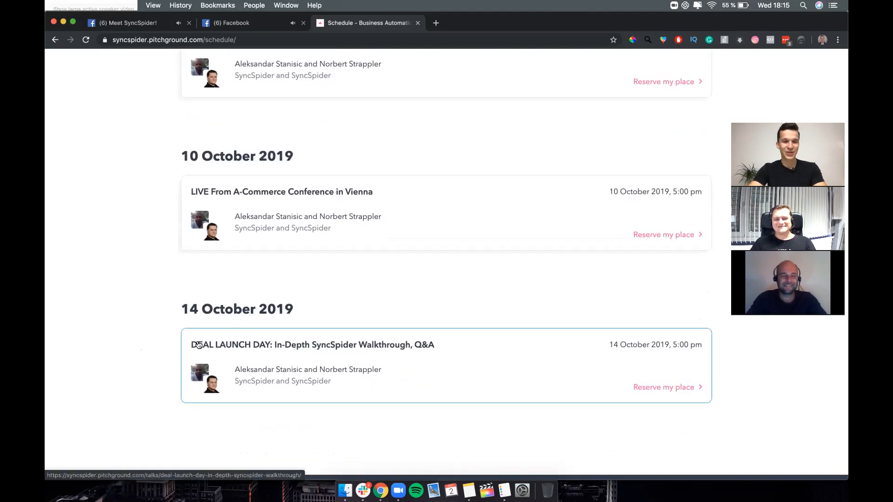